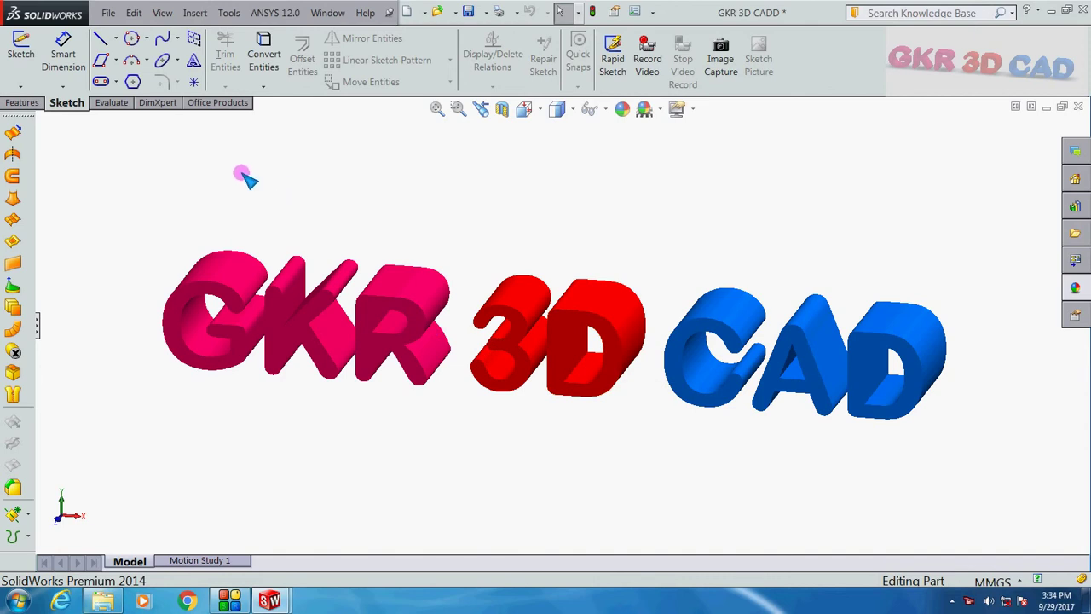
- Create a new blank Part document (Part7) from File > New
click(108, 13)
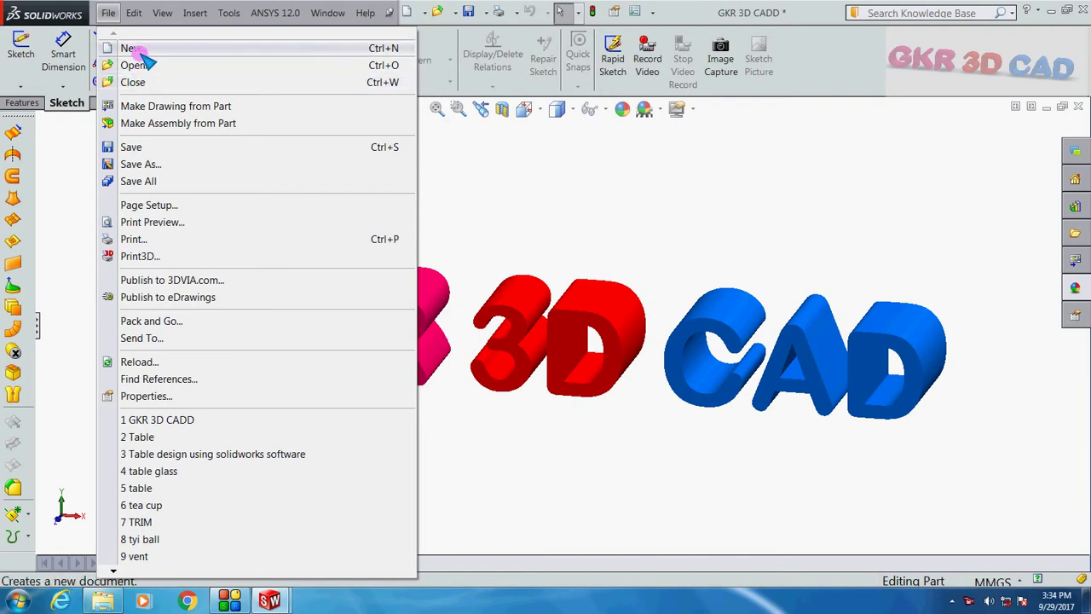
click(145, 49)
click(587, 426)
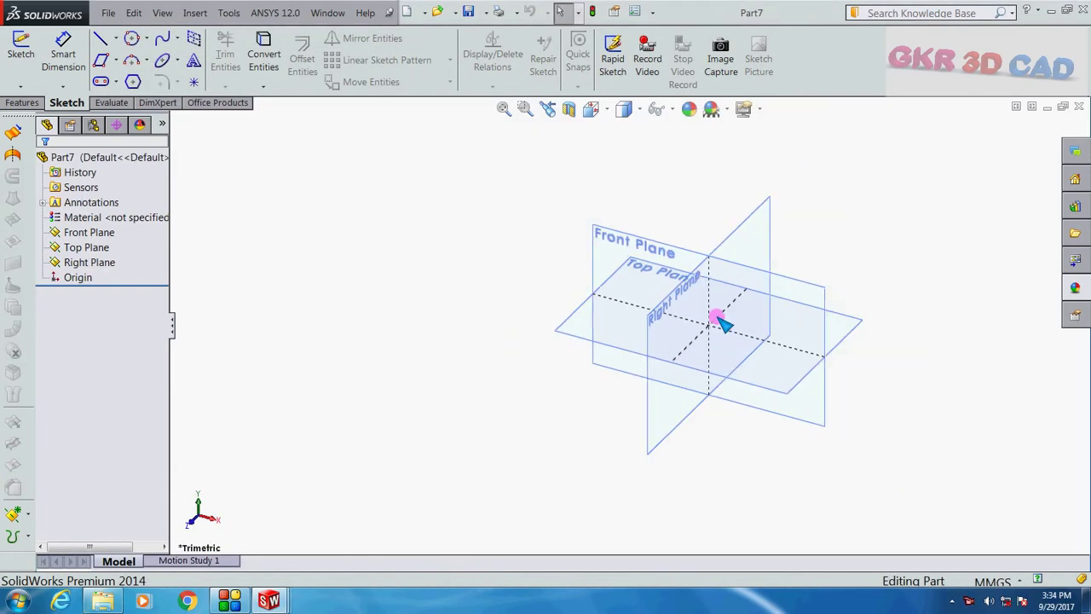
- Choose the three-point arc type from the arc flyout
scroll(896, 324, down, 3)
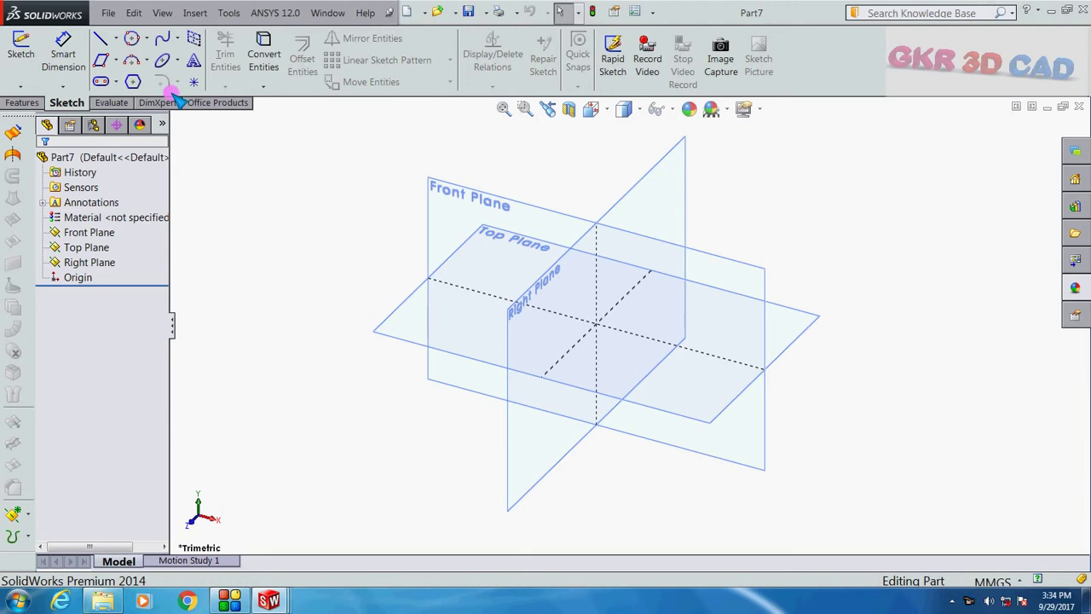
click(148, 60)
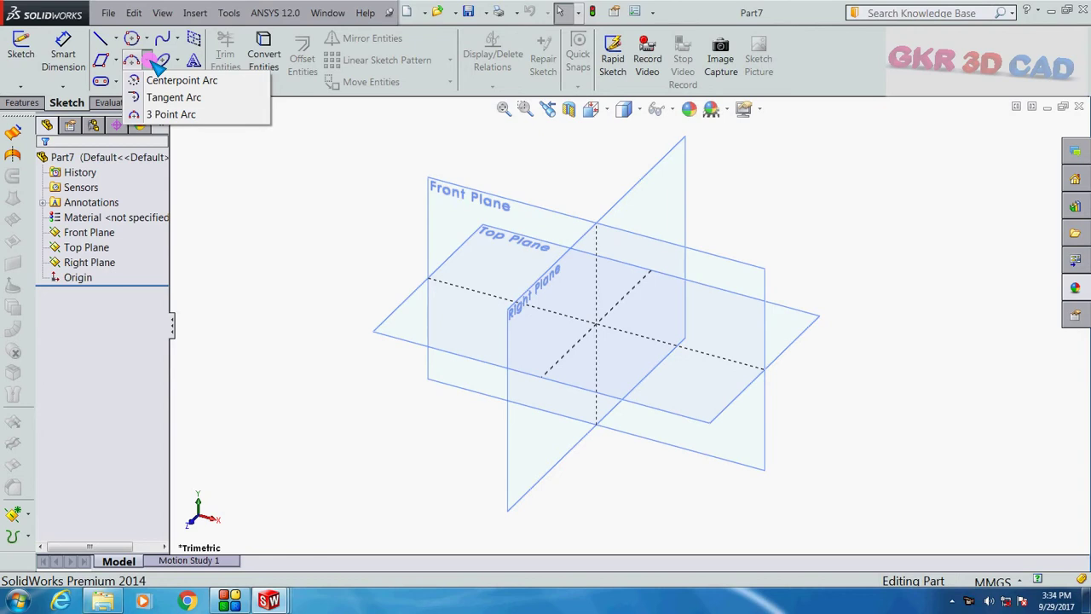
click(171, 115)
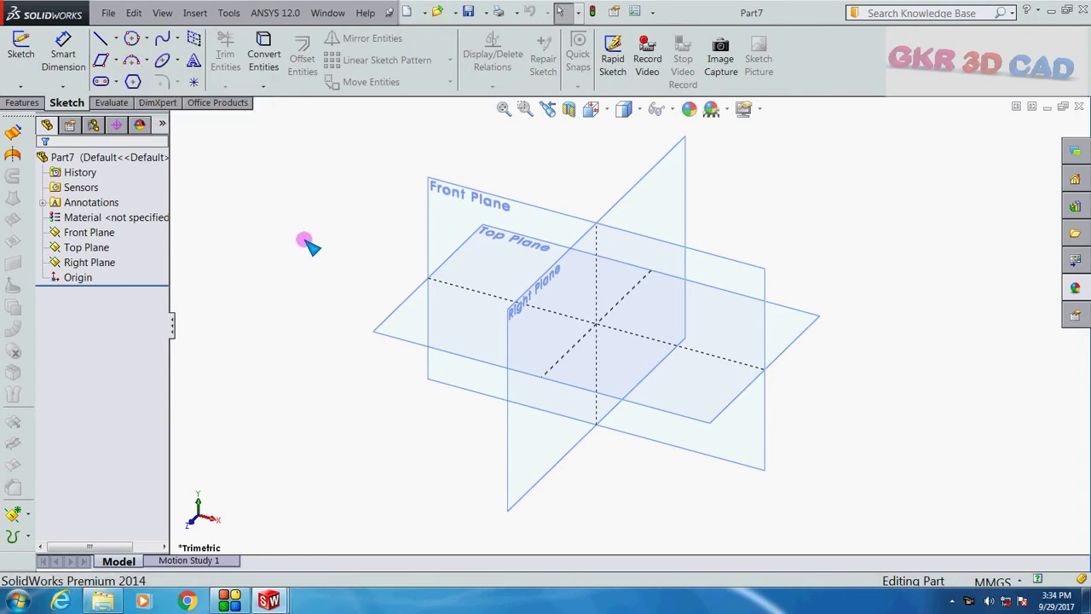
- Start a sketch on the Front Plane and hide the plane outlines in the view
click(480, 194)
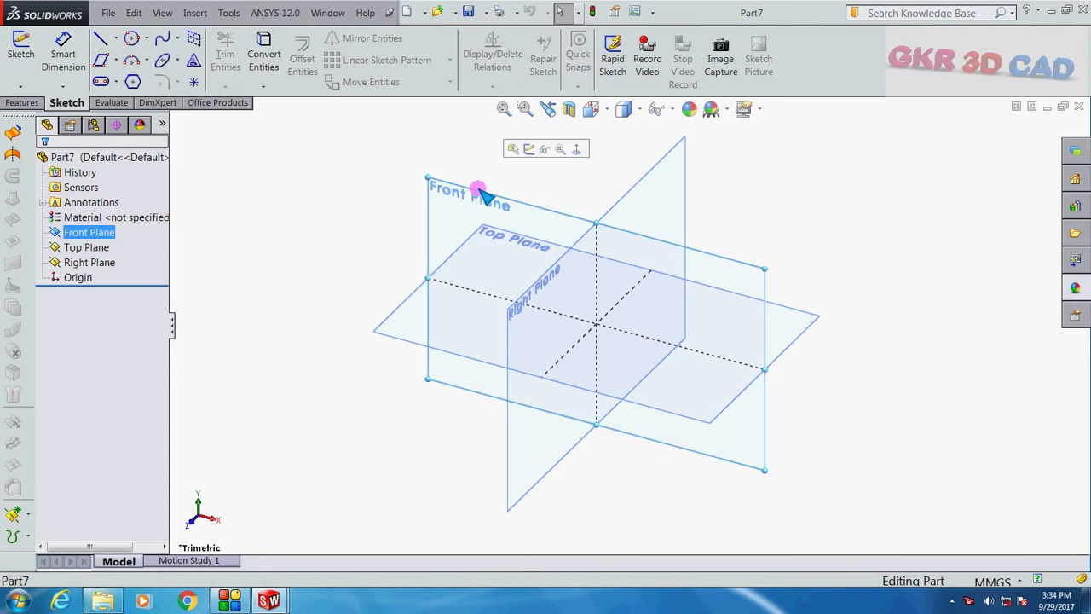
click(523, 150)
click(368, 190)
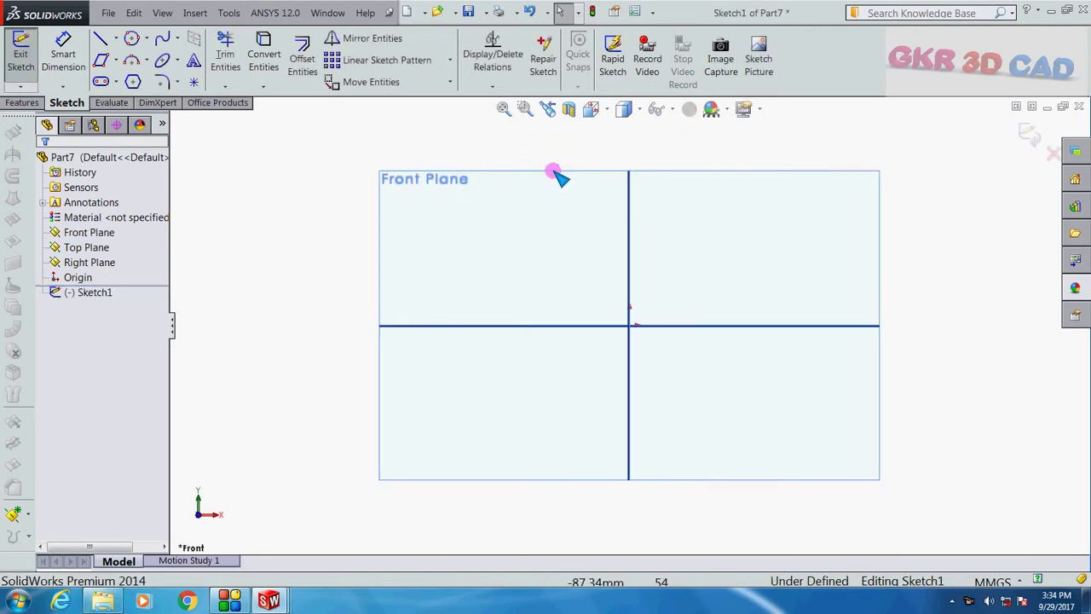
click(672, 109)
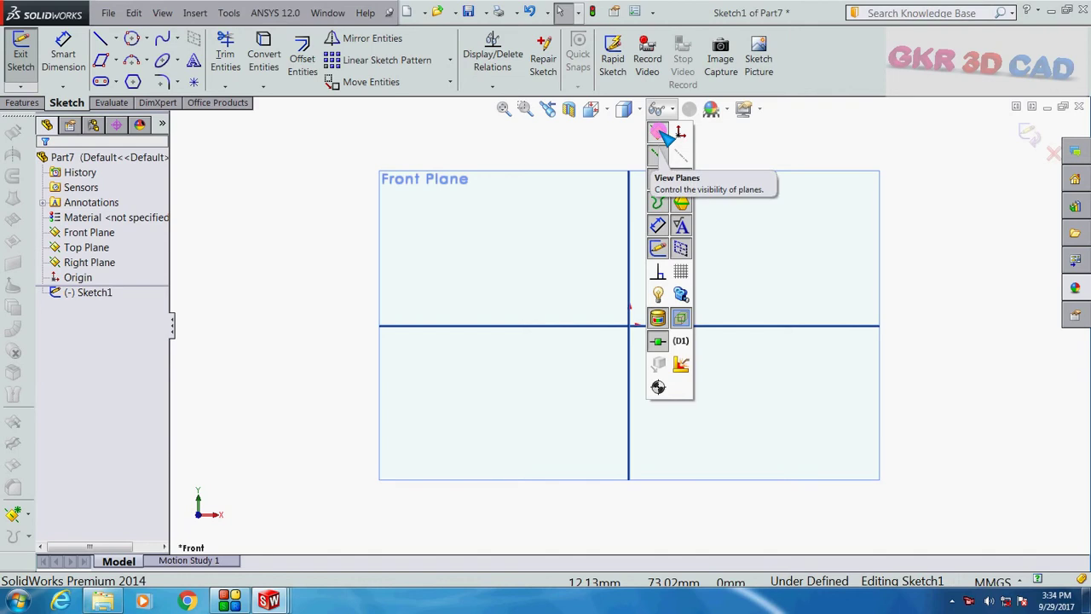
click(658, 130)
scroll(725, 327, down, 2)
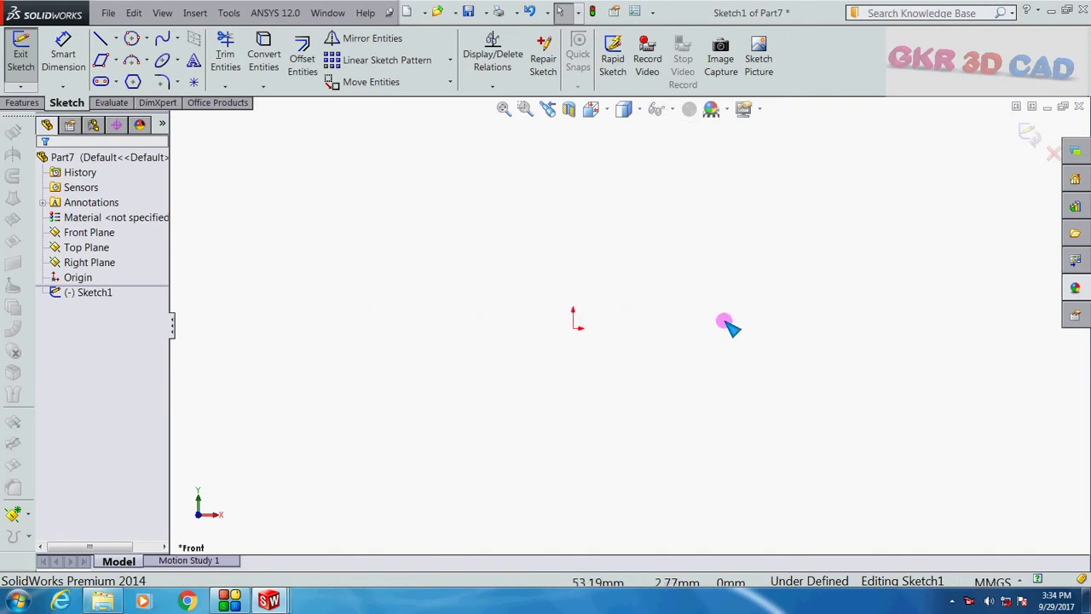
- Draw a centerpoint arc centred on the origin, running from upper-left to lower-left
click(146, 59)
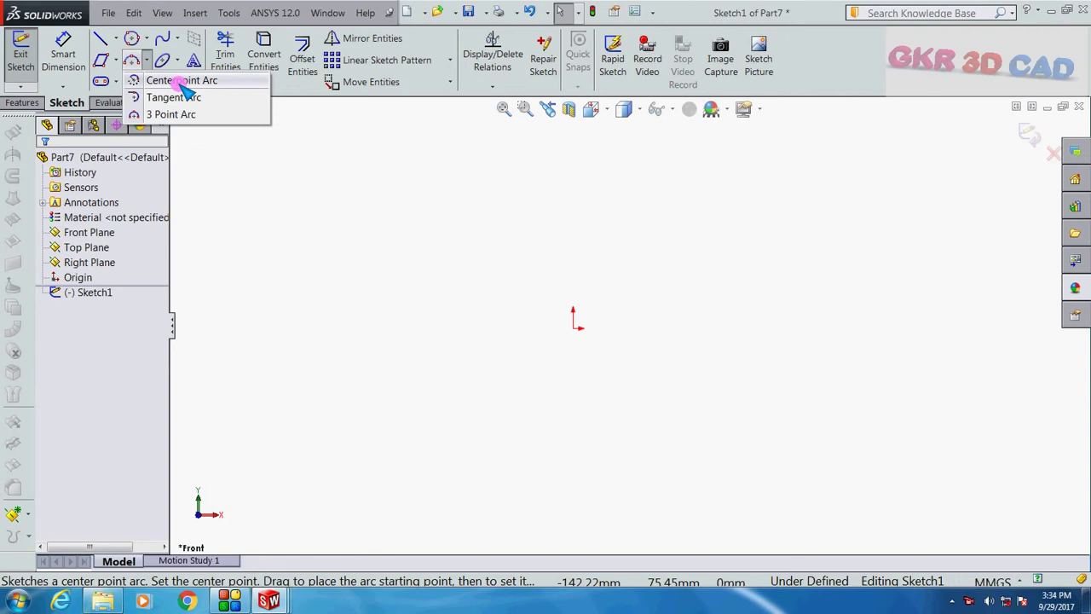
click(181, 82)
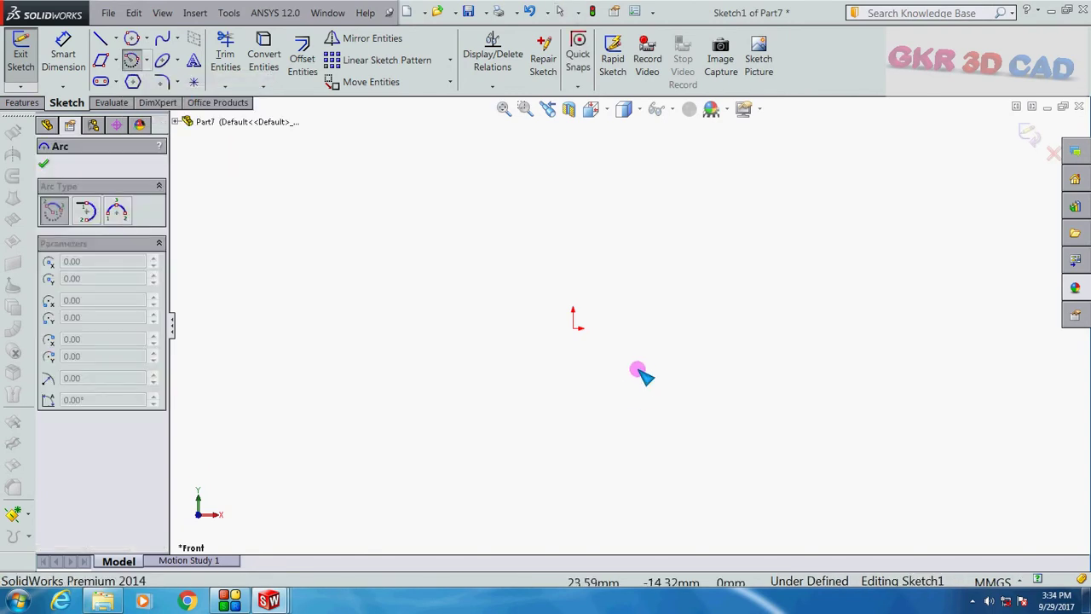
click(574, 328)
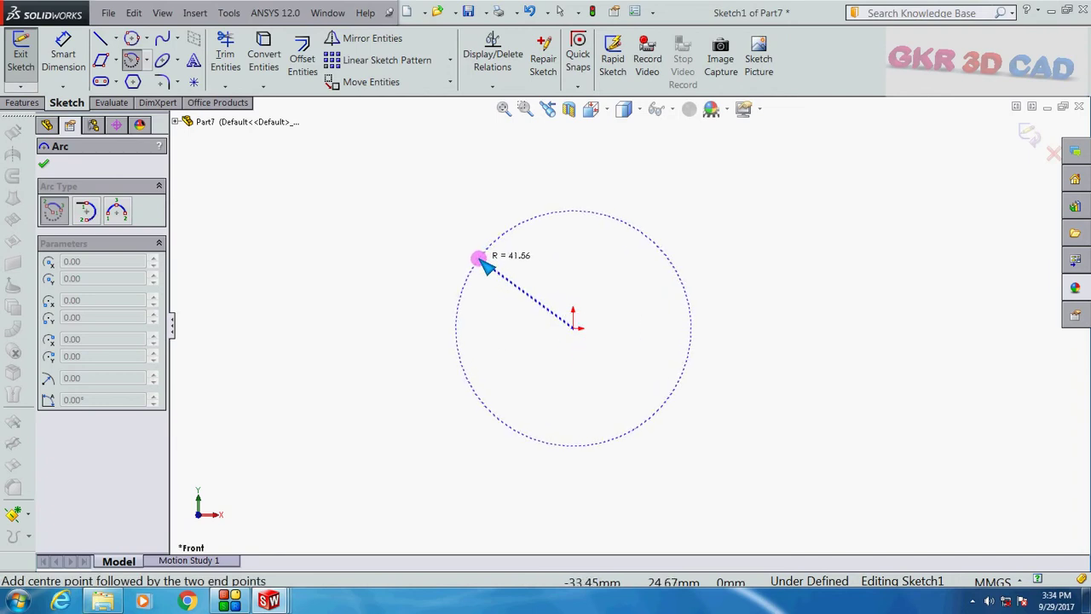
click(479, 258)
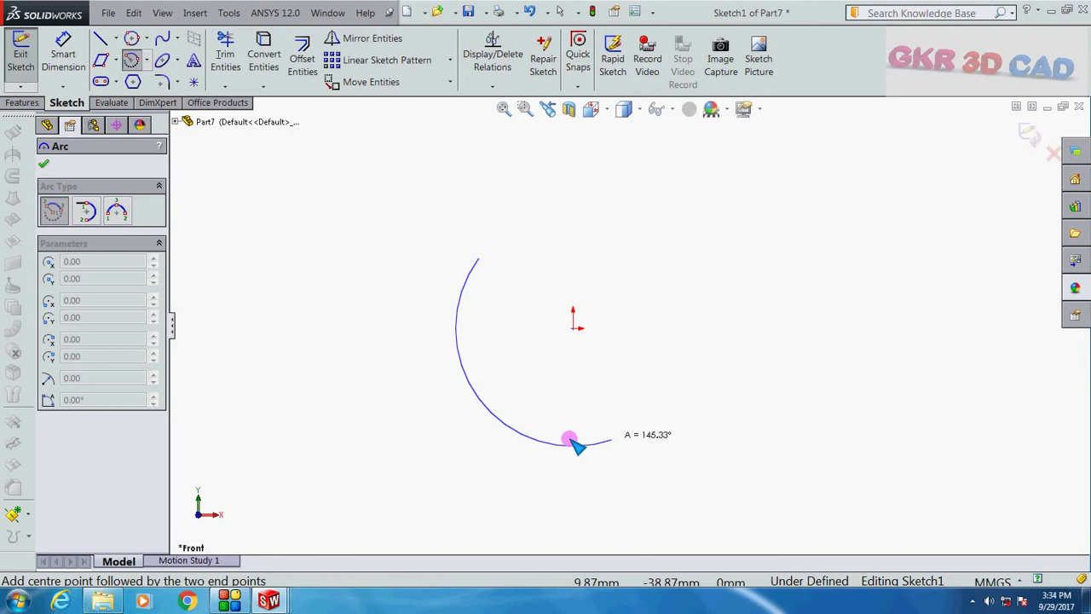
click(485, 407)
key(Escape)
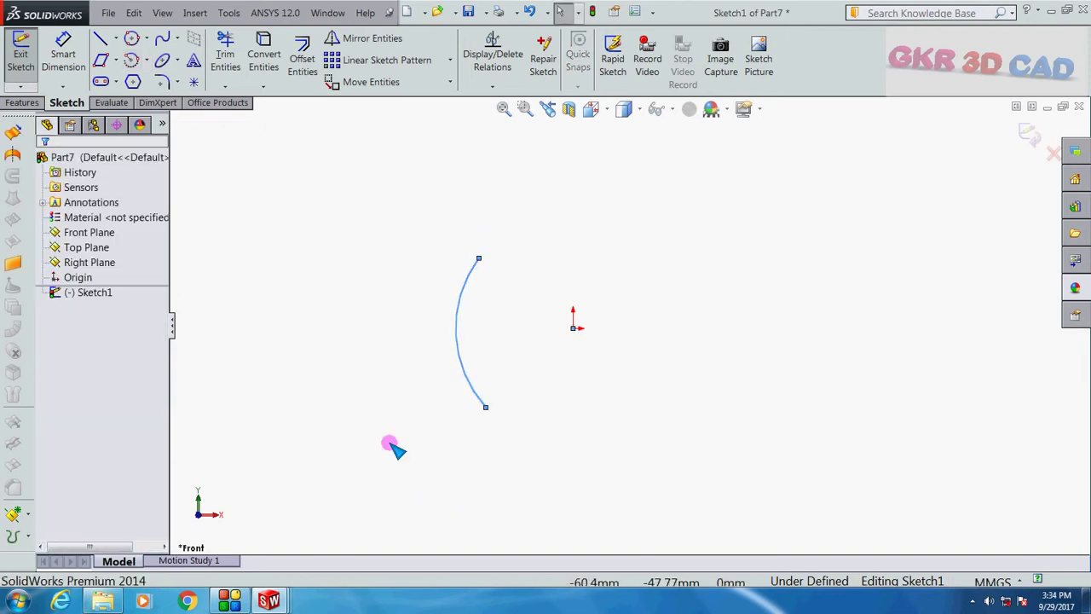
click(354, 300)
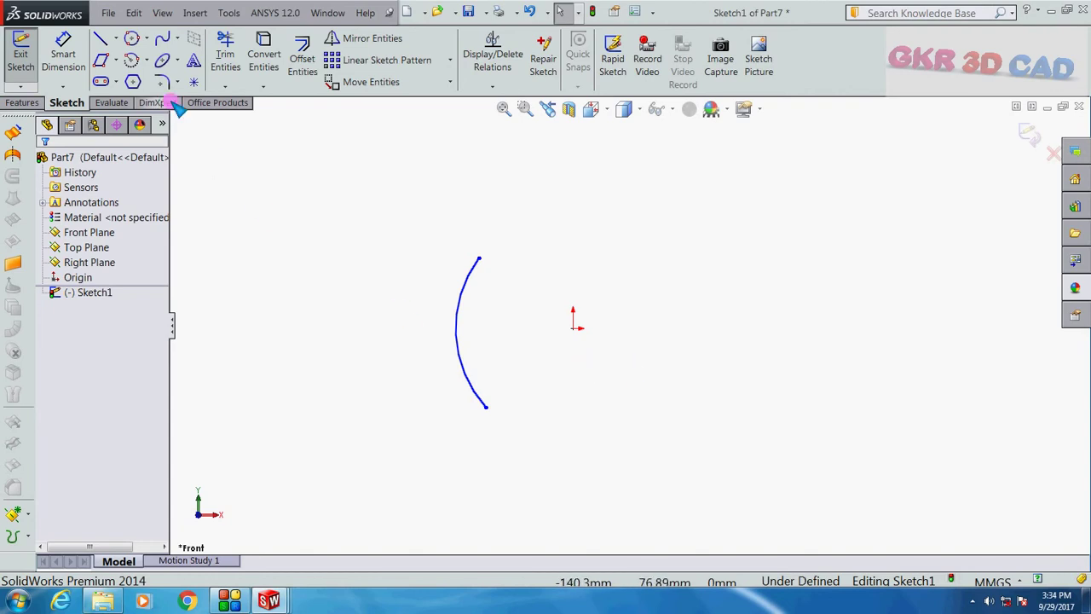
click(146, 59)
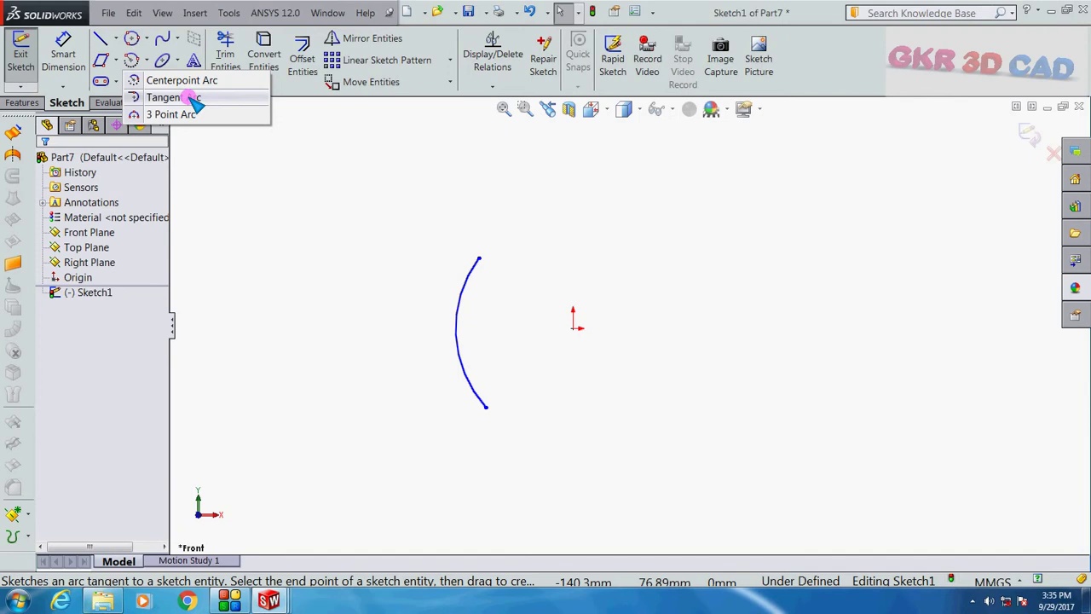
- Reshape the first arc, then add a tangent arc from its top end to the upper left
click(195, 101)
drag(502, 441, 508, 276)
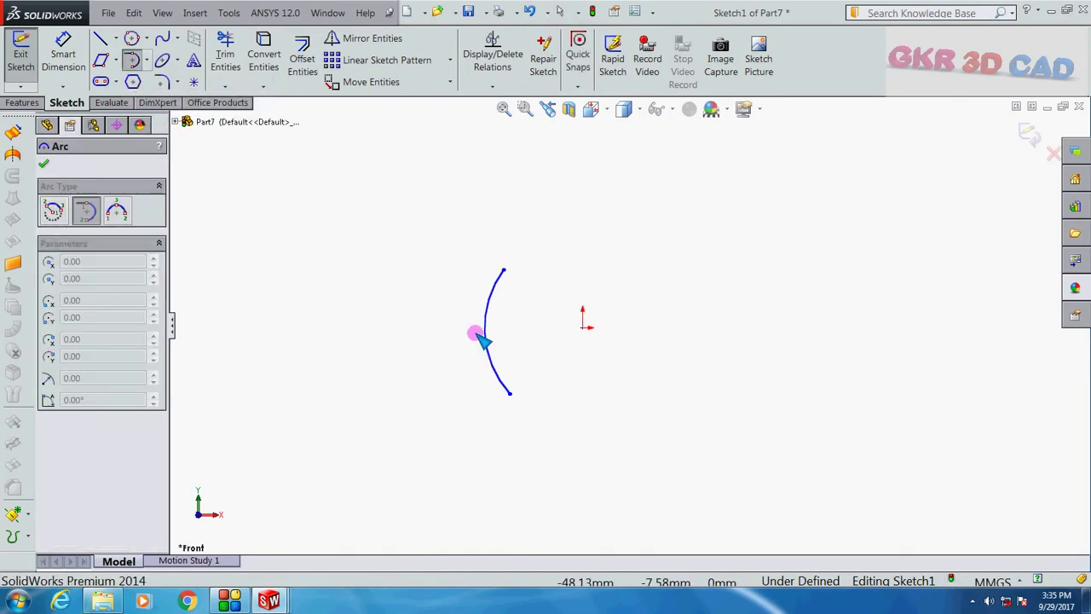
click(503, 271)
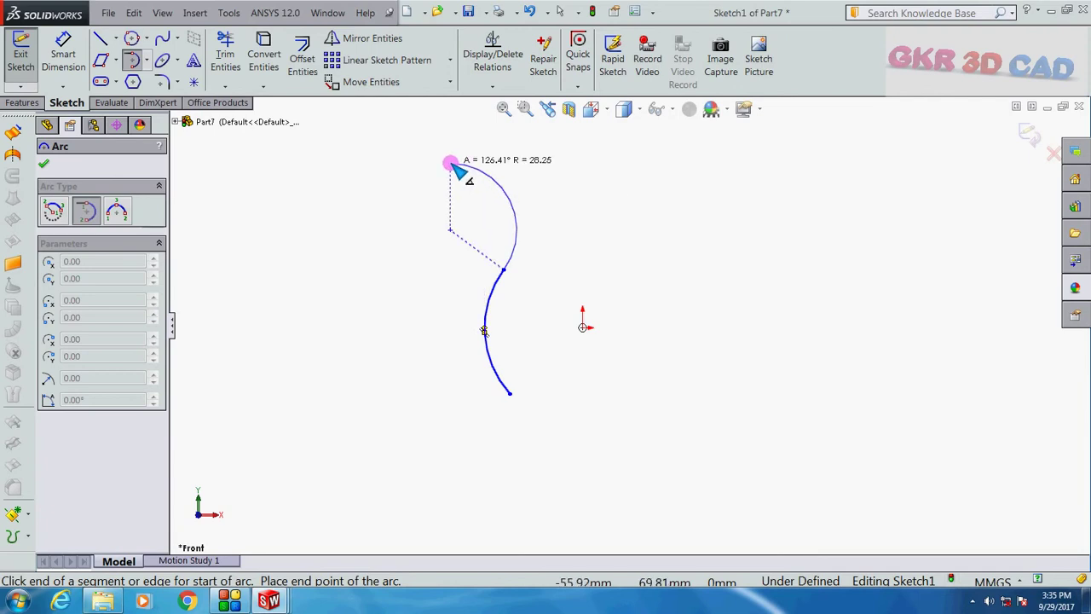
click(450, 163)
key(Escape)
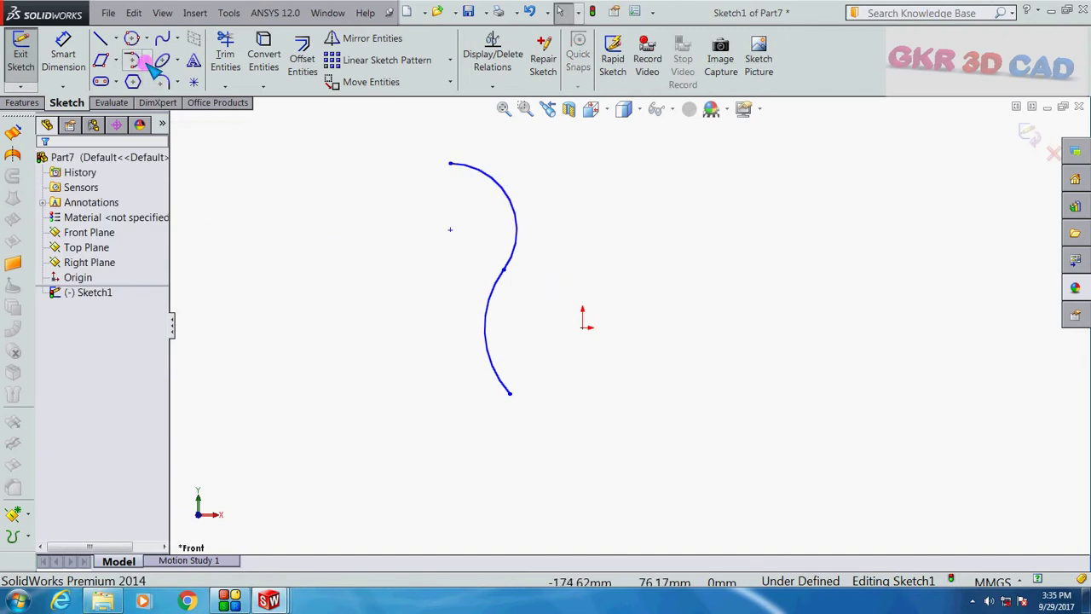
- Draw a horizontal line from the origin to the right
click(100, 38)
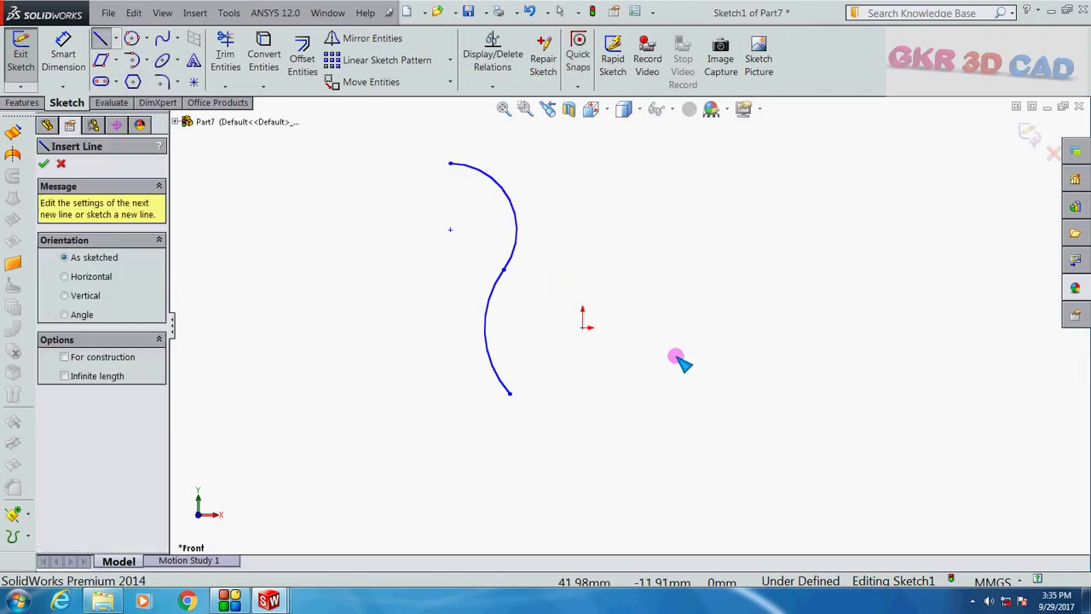
click(583, 327)
click(700, 327)
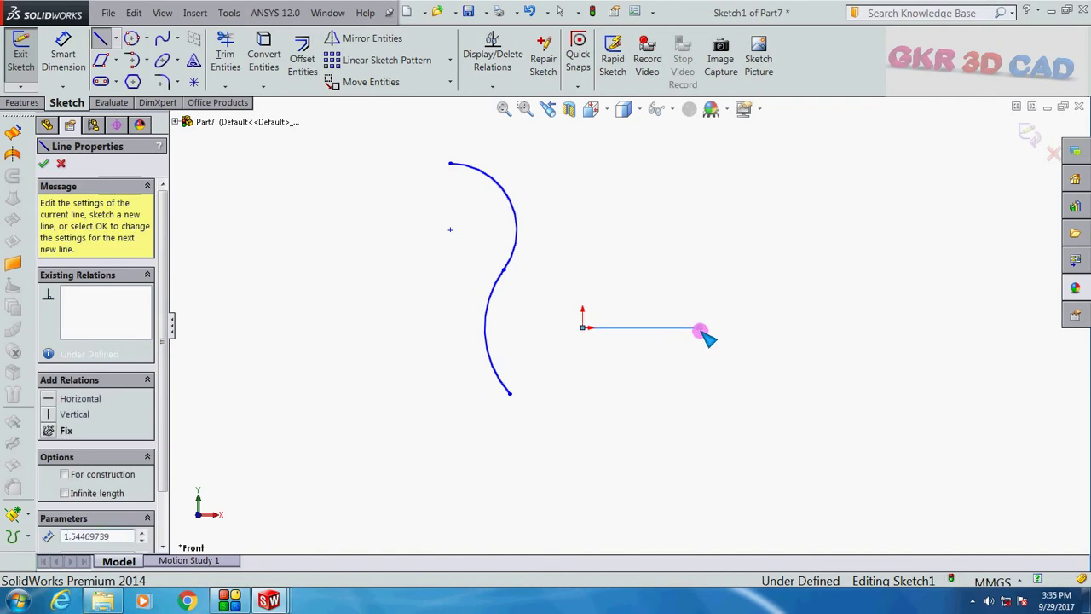
key(Escape)
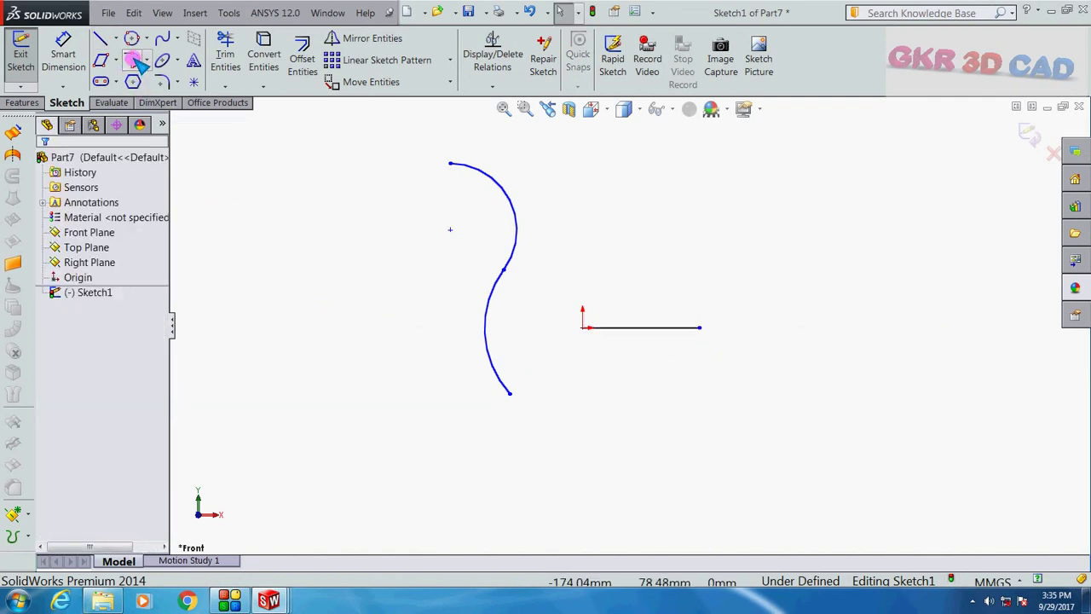
- Add a tangent arc curving downward from the line's right endpoint
click(132, 60)
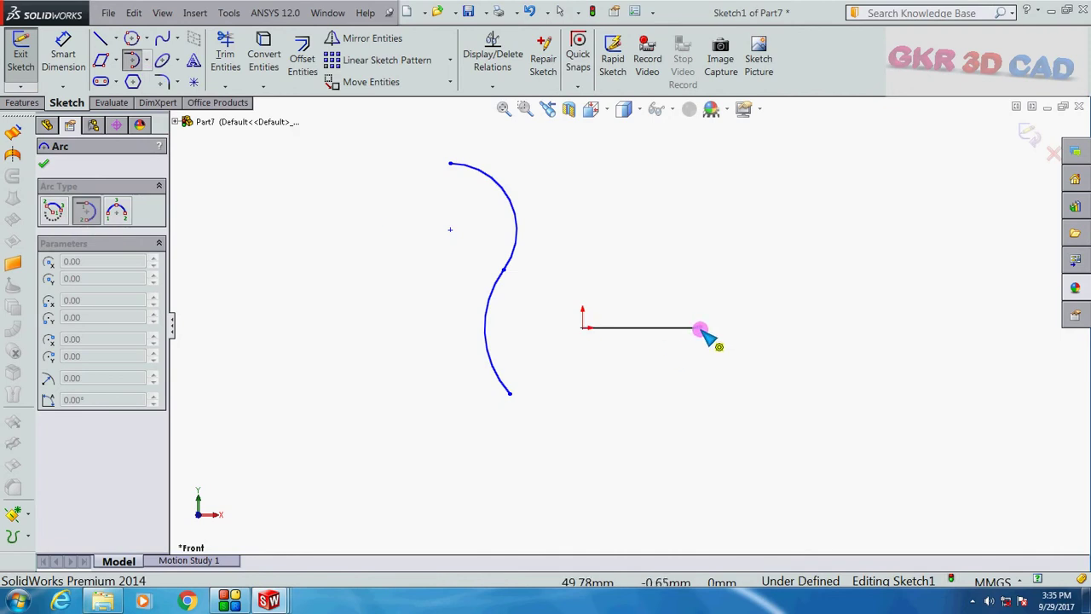
drag(699, 329, 808, 405)
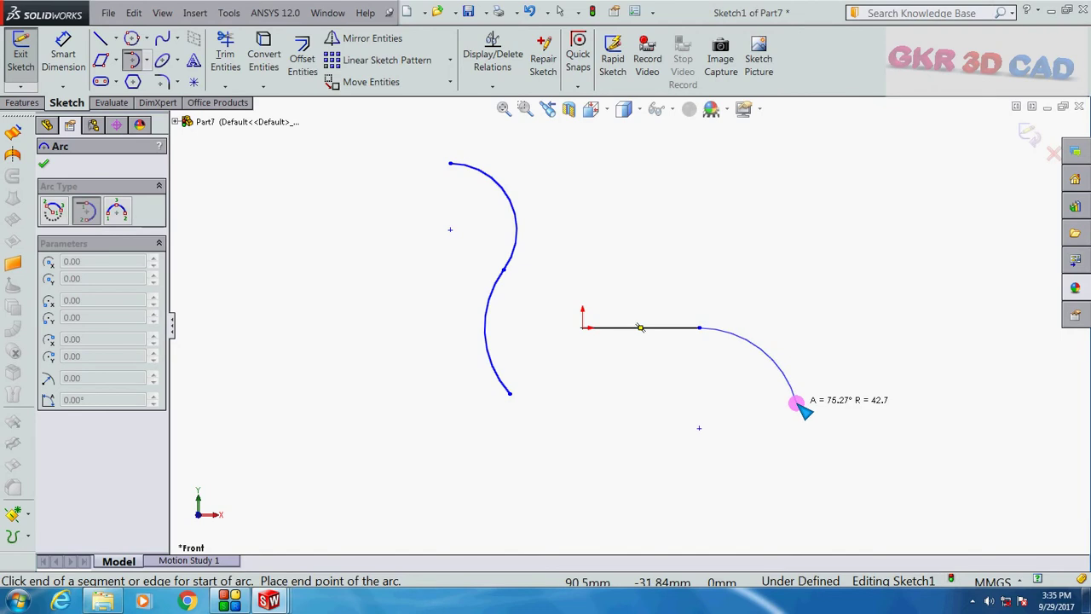
click(797, 404)
key(Escape)
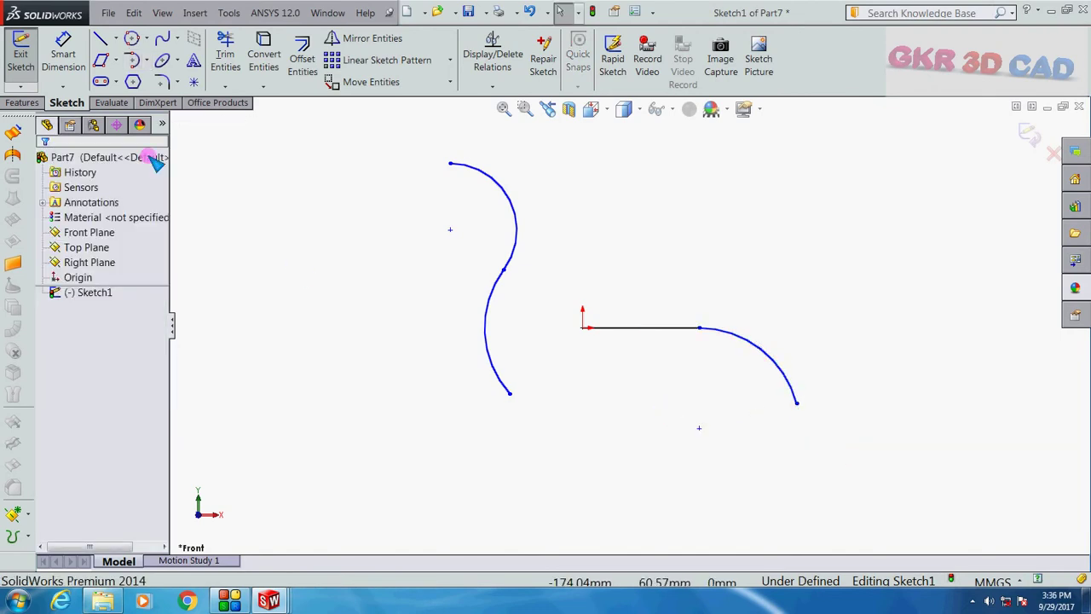
- Dimension the tangent arc to radius 50 and the horizontal line to 55
click(777, 338)
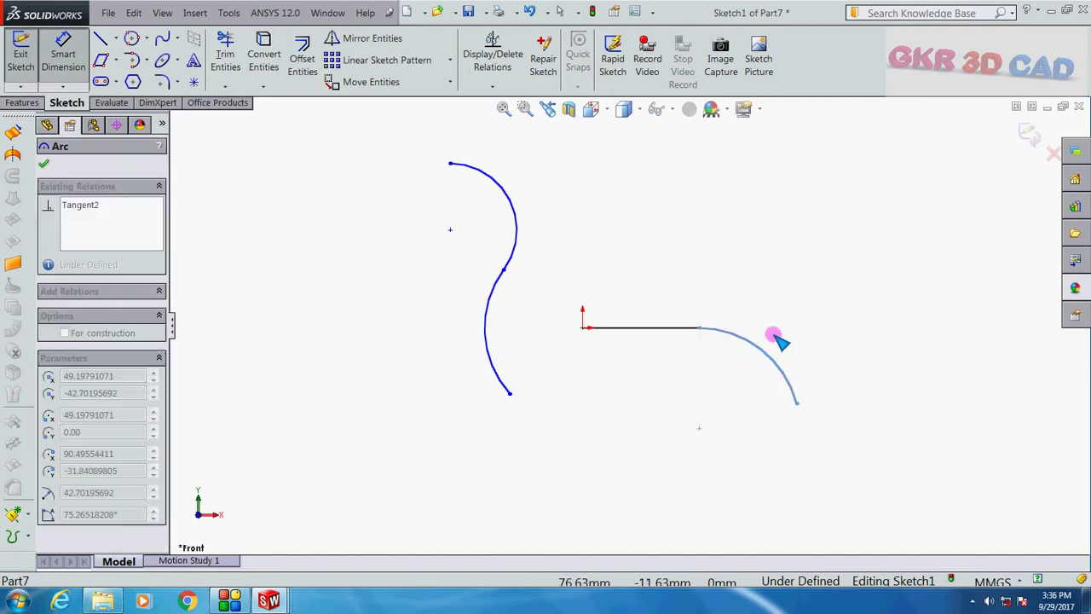
right_drag(776, 338, 772, 298)
click(716, 305)
text(50)
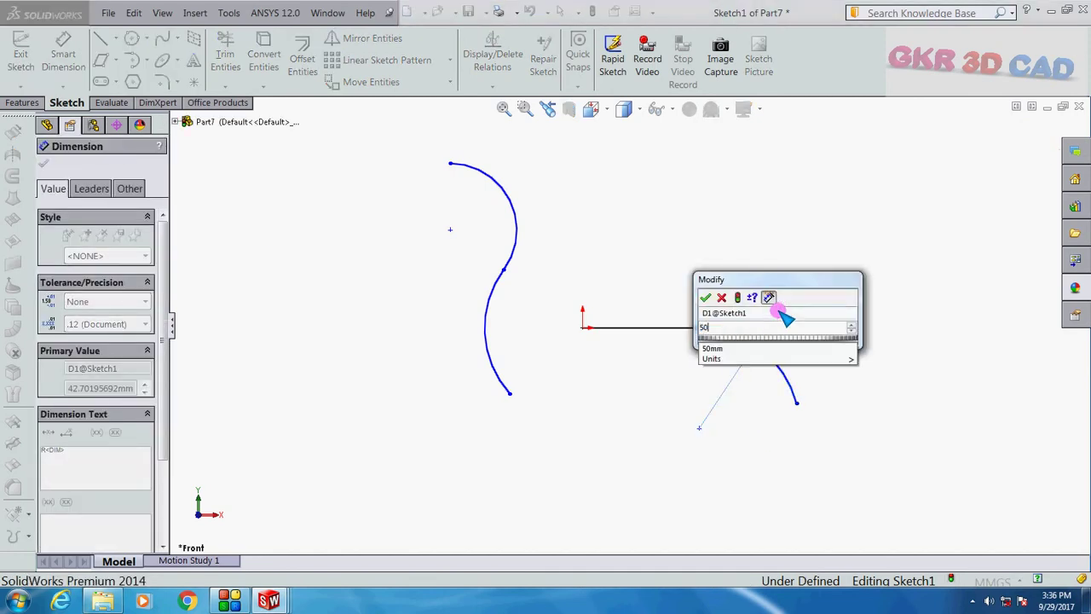
key(Return)
key(Escape)
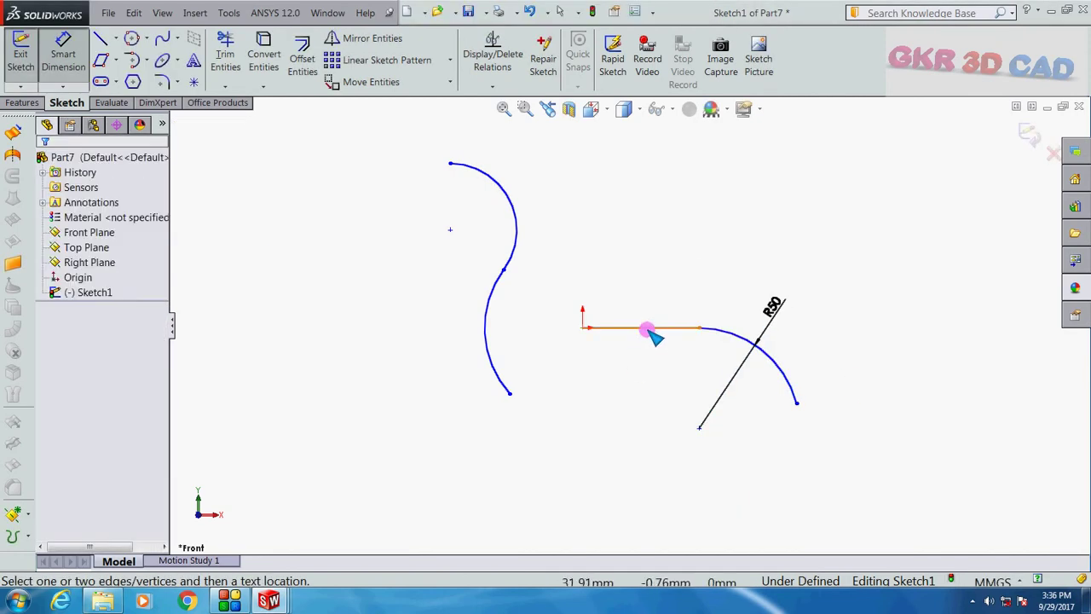
click(652, 337)
click(640, 397)
text(55)
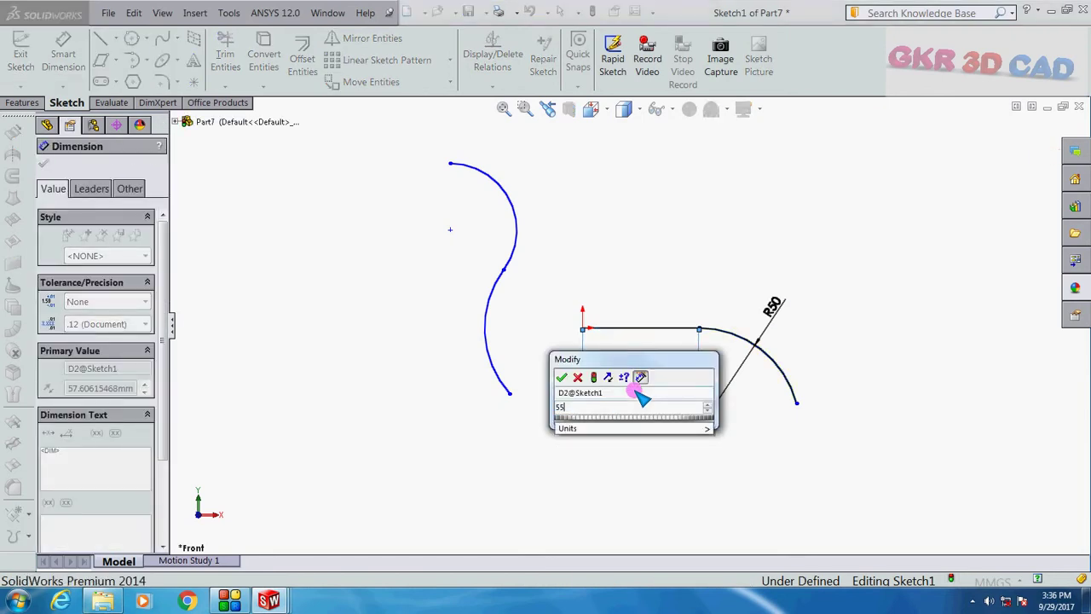
key(Return)
key(Escape)
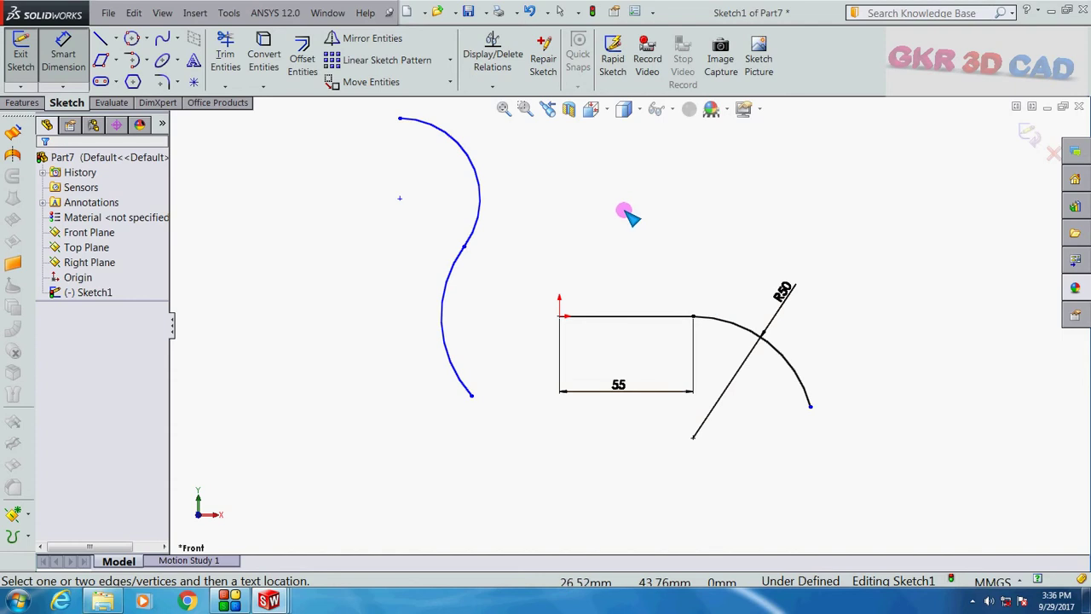
- Dimension the lower left arc to radius 50 and the upper arc to radius 35
click(442, 319)
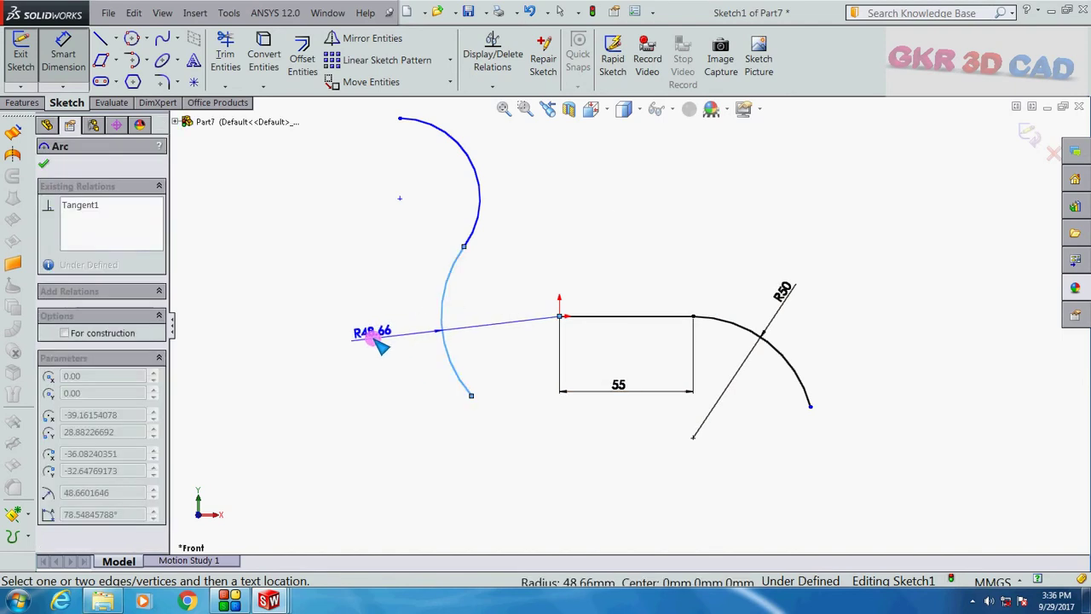
click(373, 337)
text(50)
key(Return)
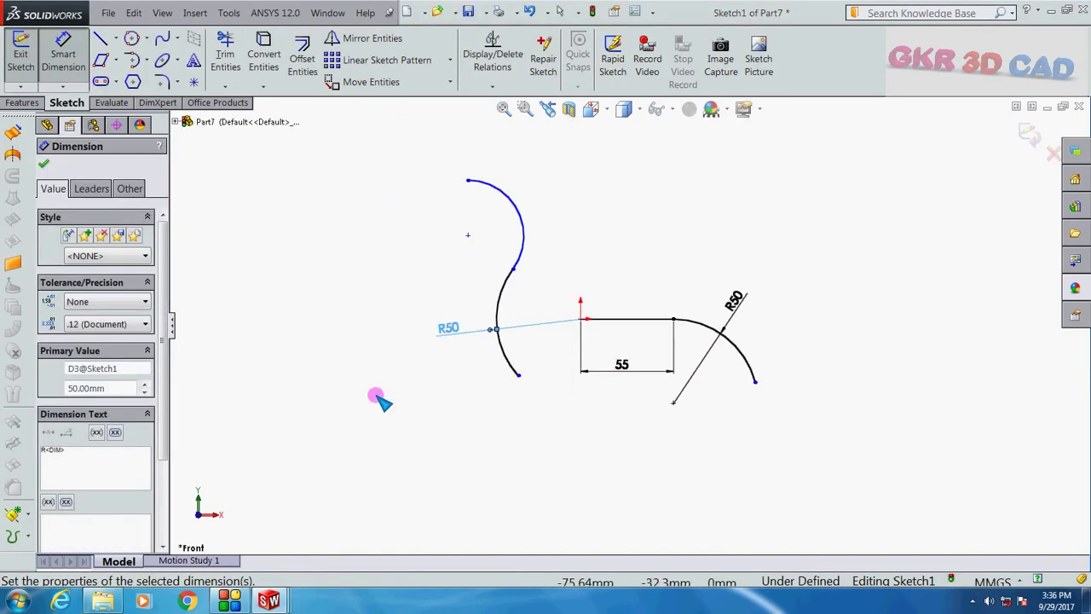
click(527, 221)
click(560, 193)
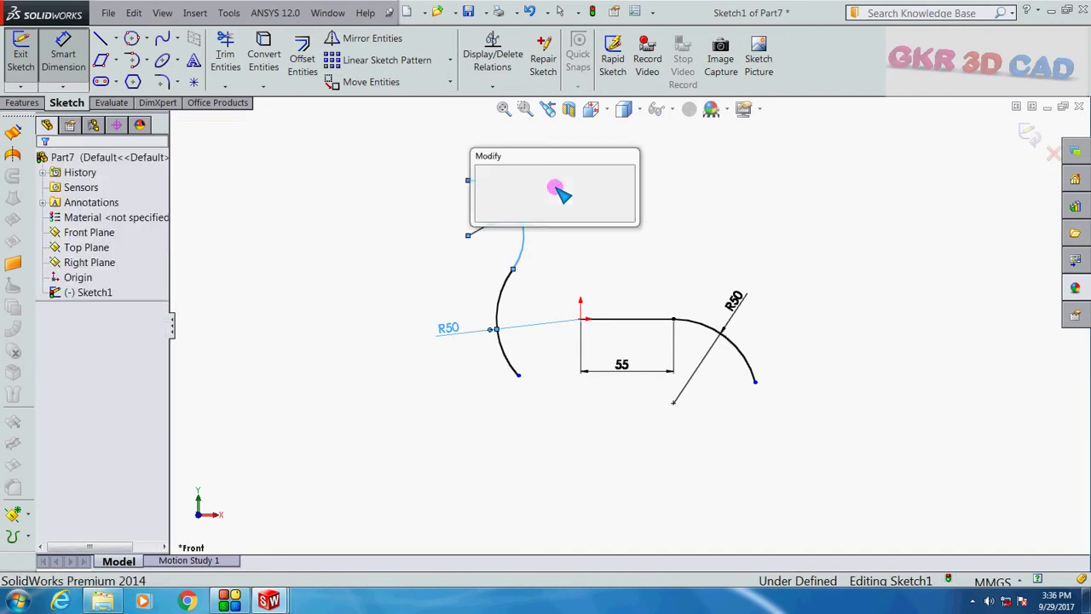
text(35)
key(Return)
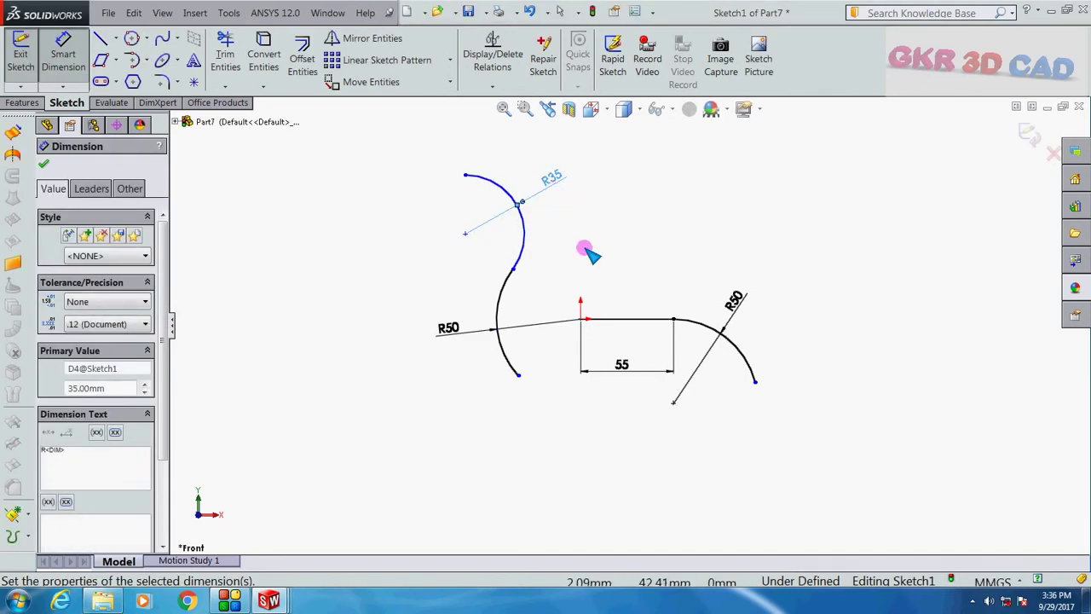
key(Escape)
- Add a 50 vertical dimension from the origin to the upper arc's centre
click(580, 319)
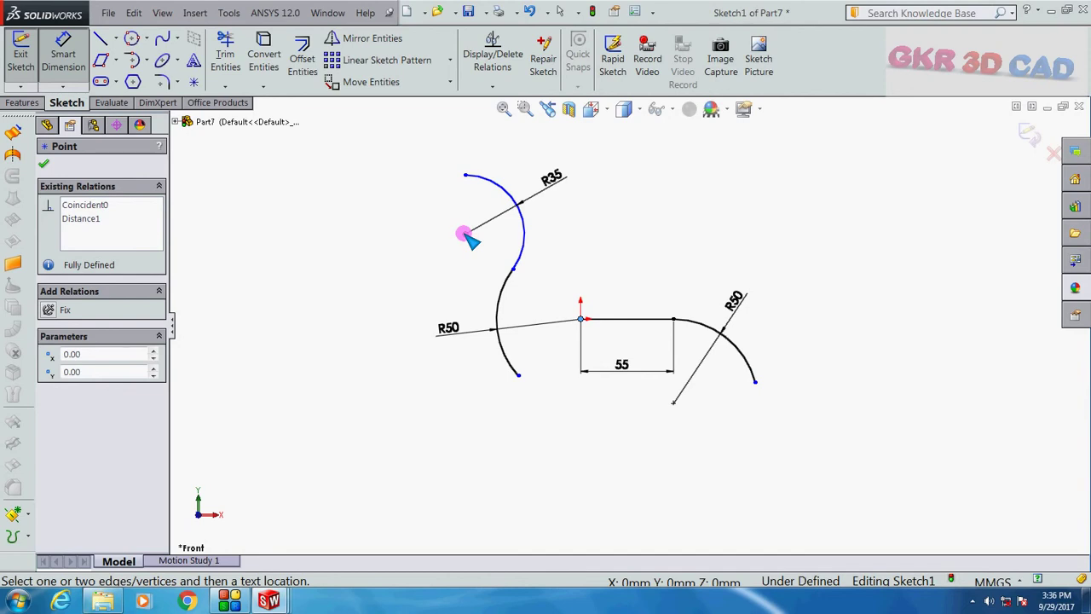
click(466, 233)
click(378, 272)
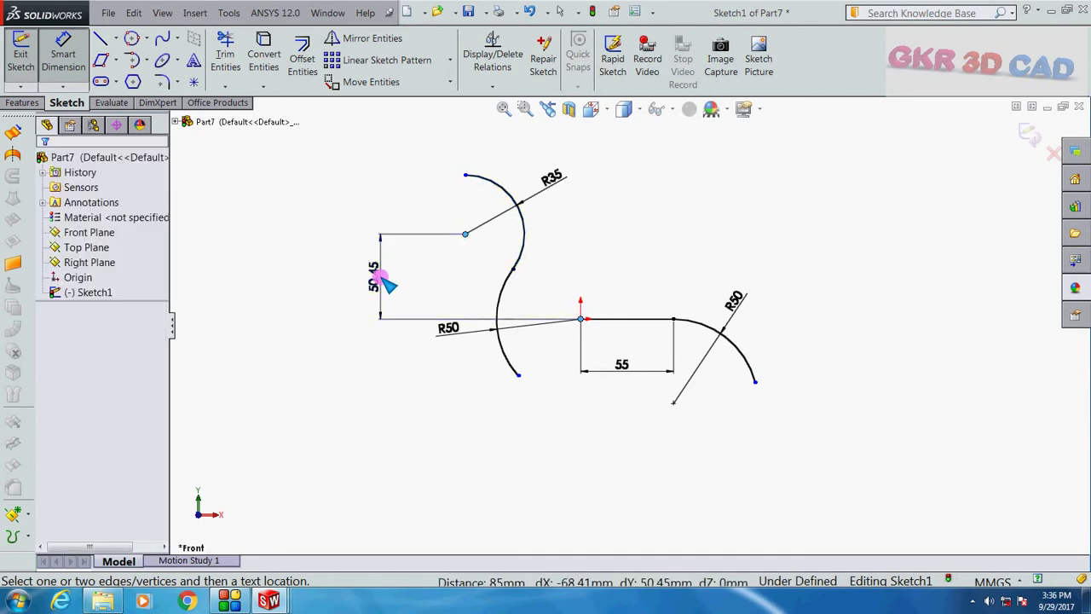
text(50)
key(Return)
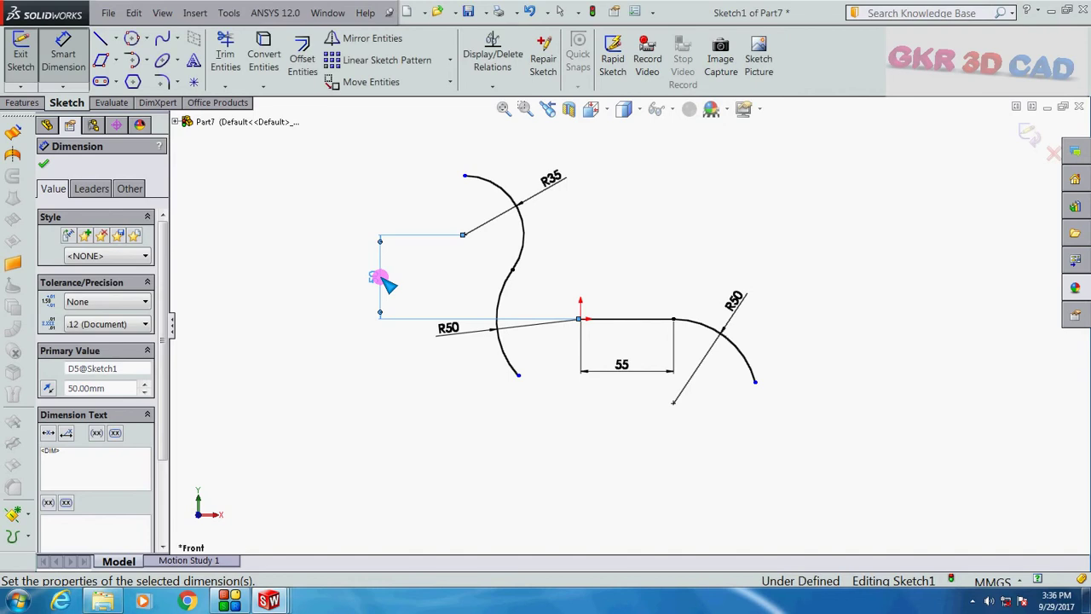
key(Escape)
- Select every sketch entity and dimension with Ctrl+A and delete them all
scroll(599, 214, down, 1)
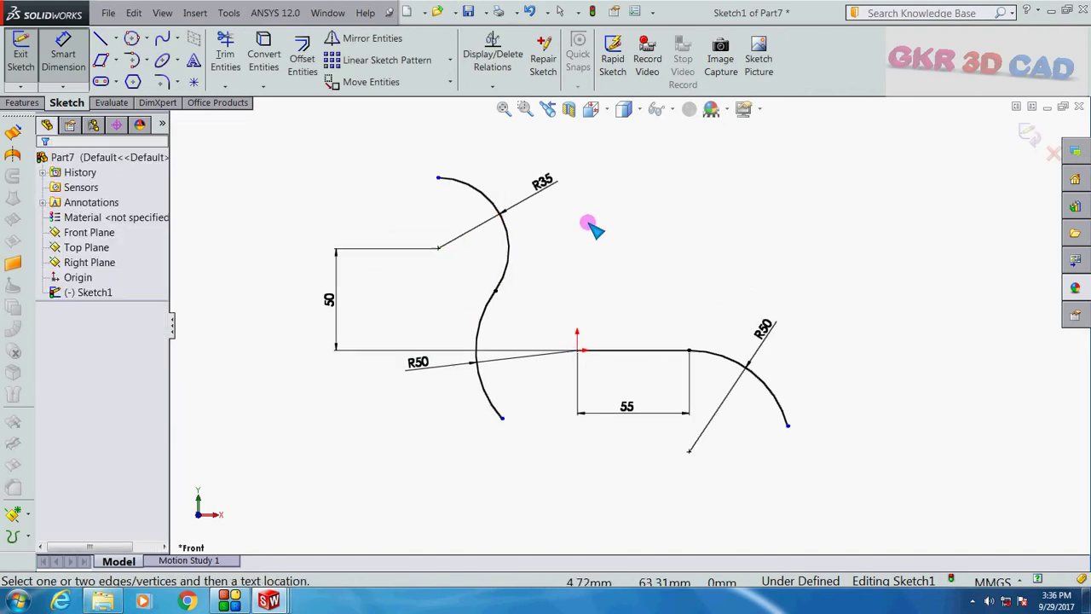
click(141, 61)
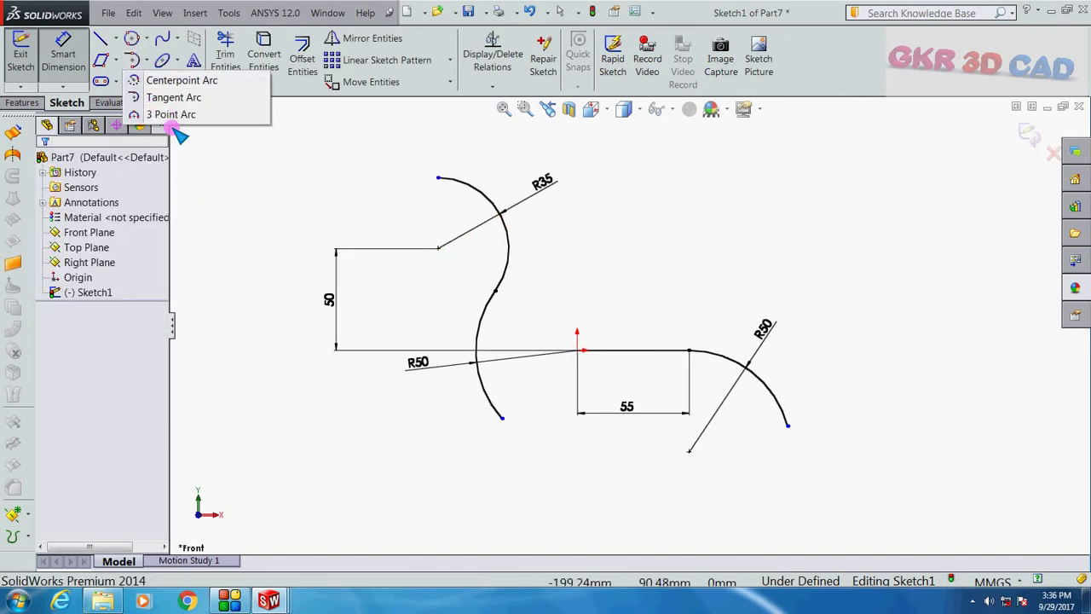
click(337, 198)
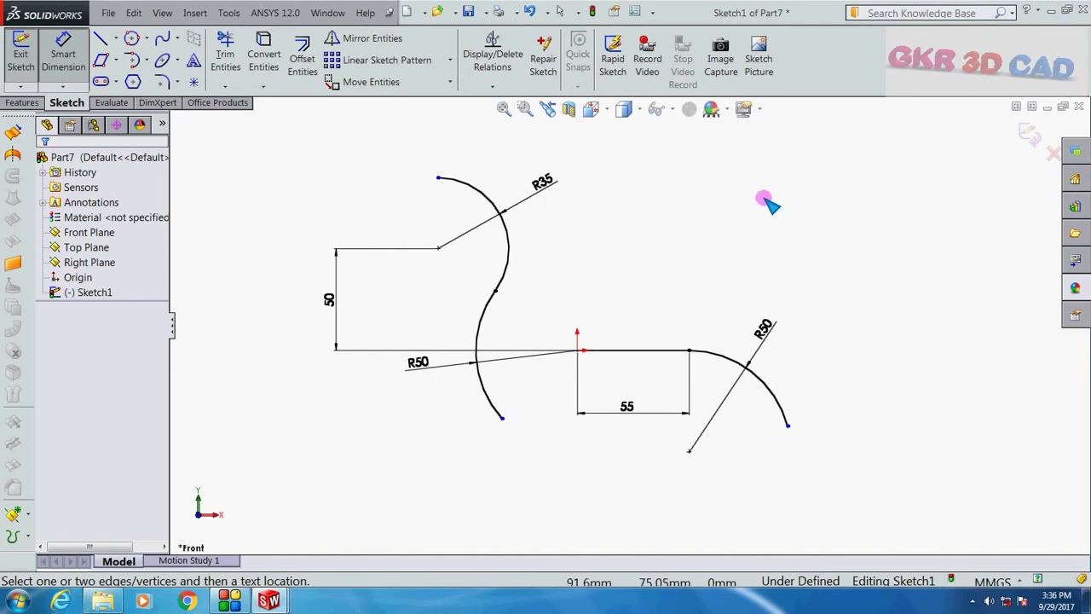
key(Escape)
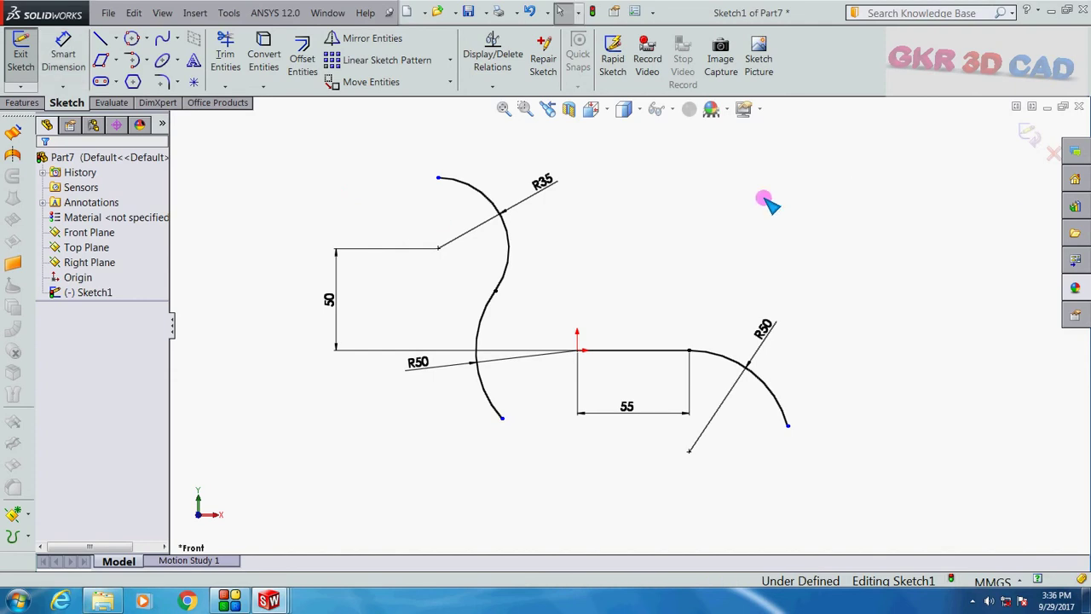
key(ctrl+a)
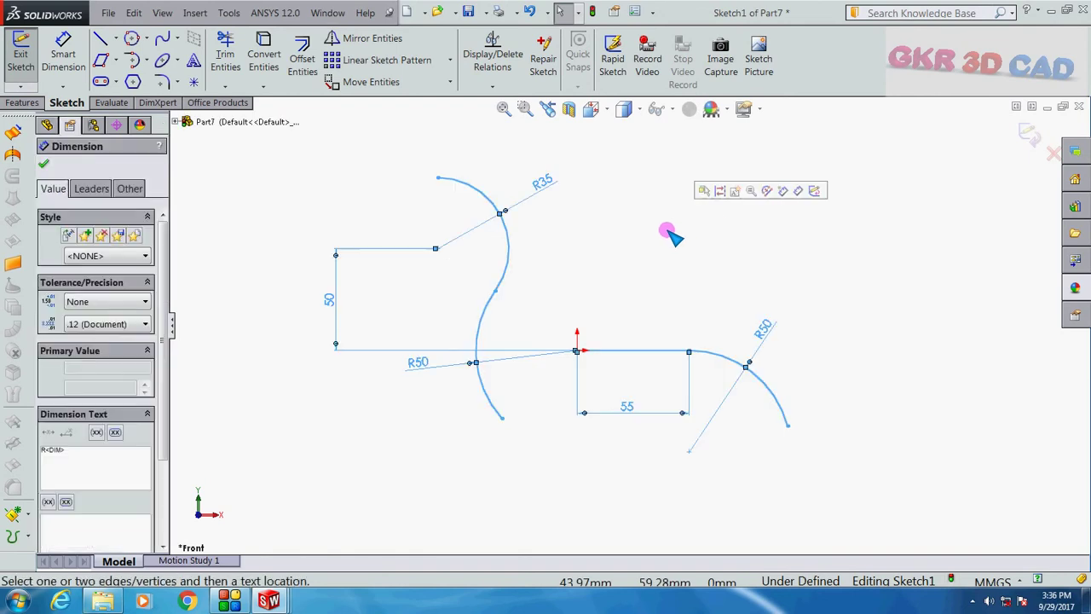
key(Delete)
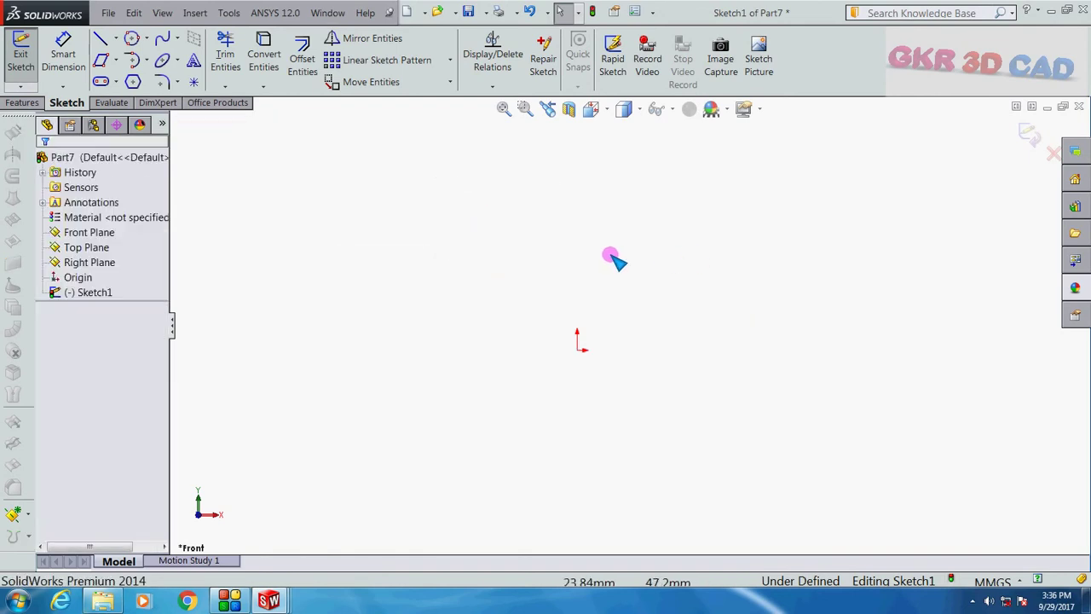
- Draw a three-point arc bowing upward above the origin, from left to right
click(147, 60)
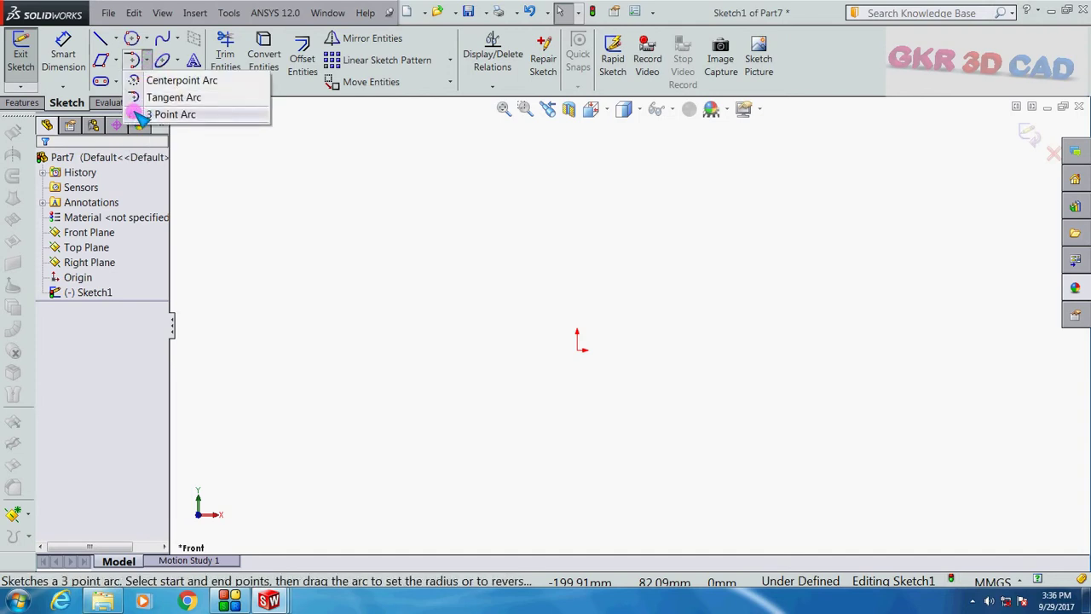
click(137, 115)
click(484, 286)
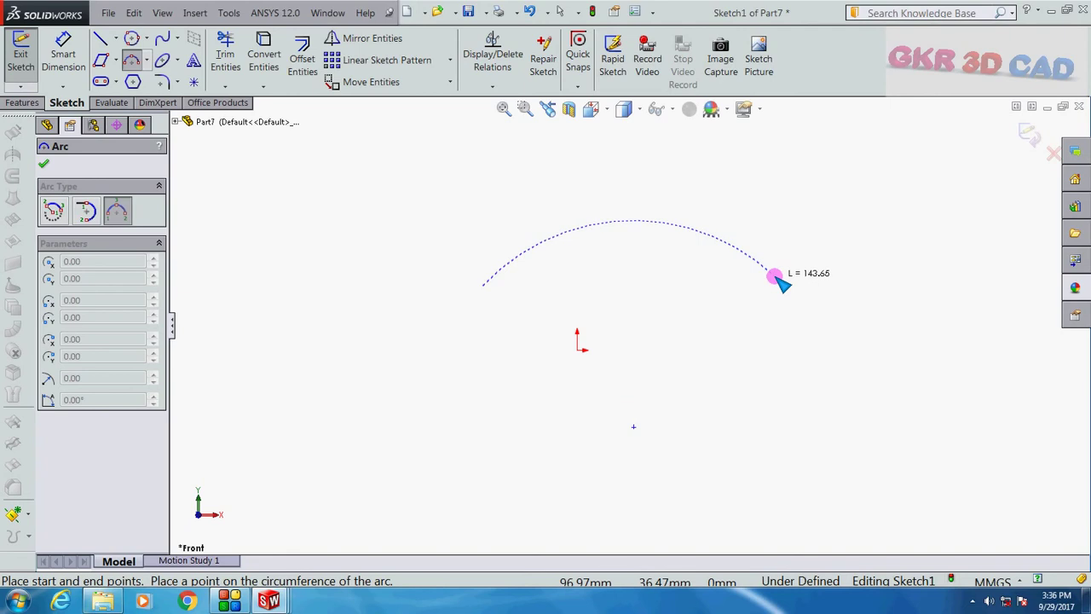
click(774, 276)
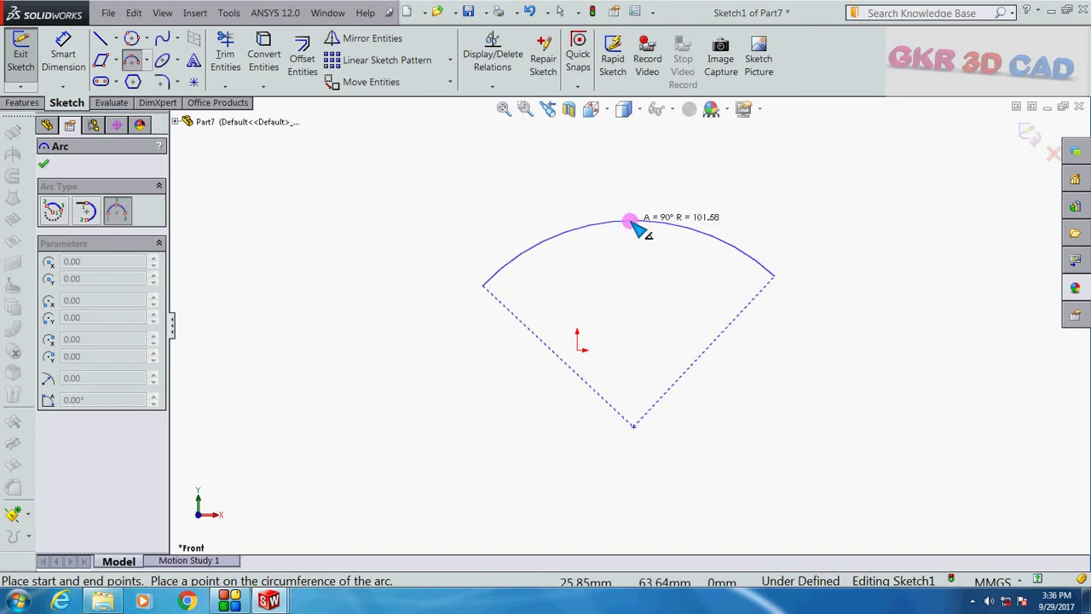
click(630, 221)
key(Escape)
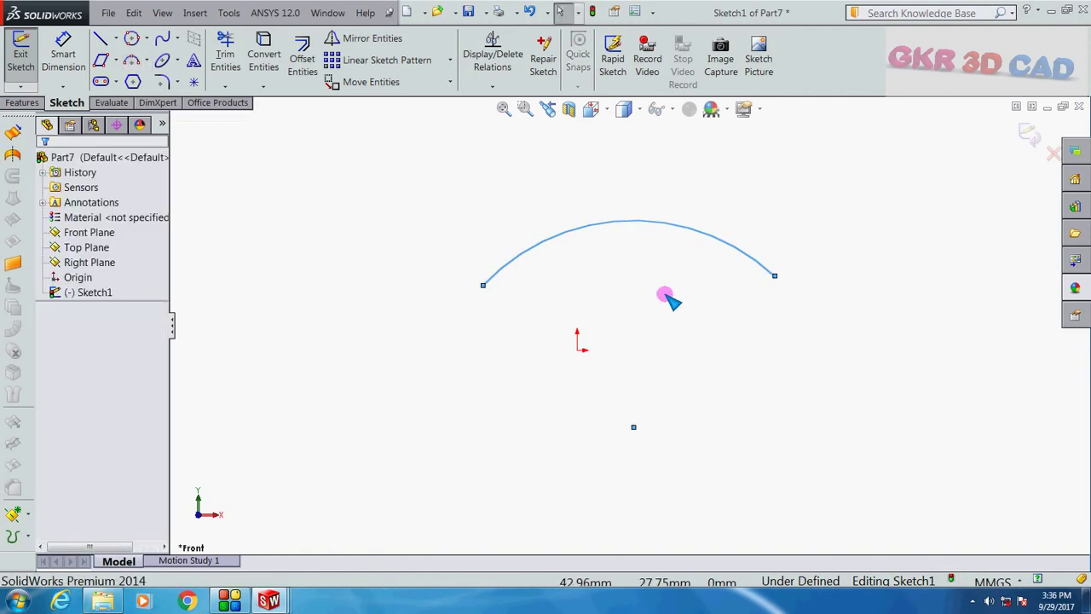
- Draw a second three-point arc below it, bulging downward between matching end points
click(133, 60)
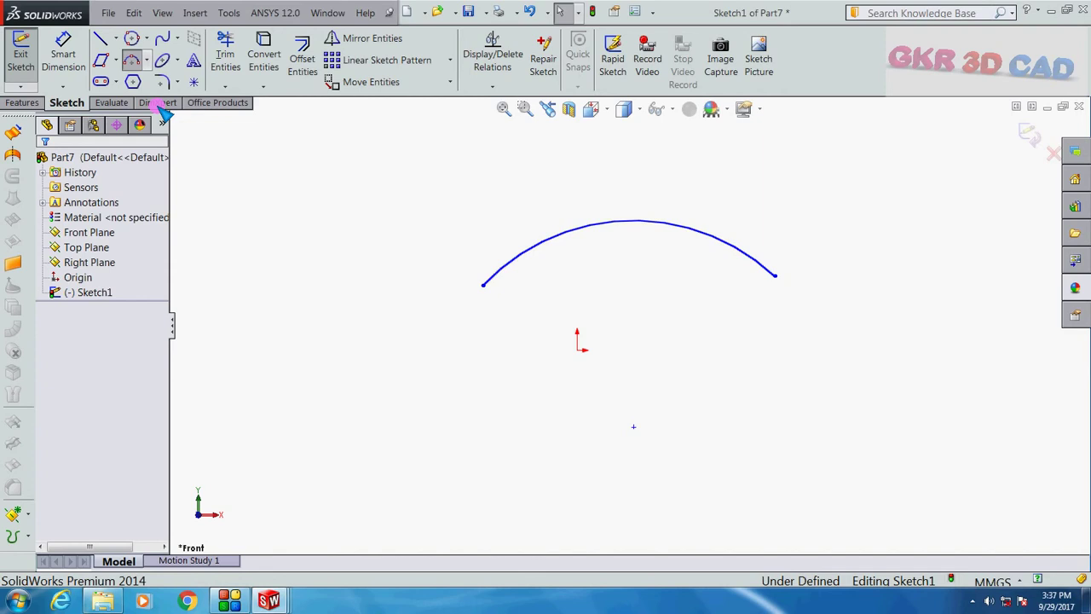
click(484, 375)
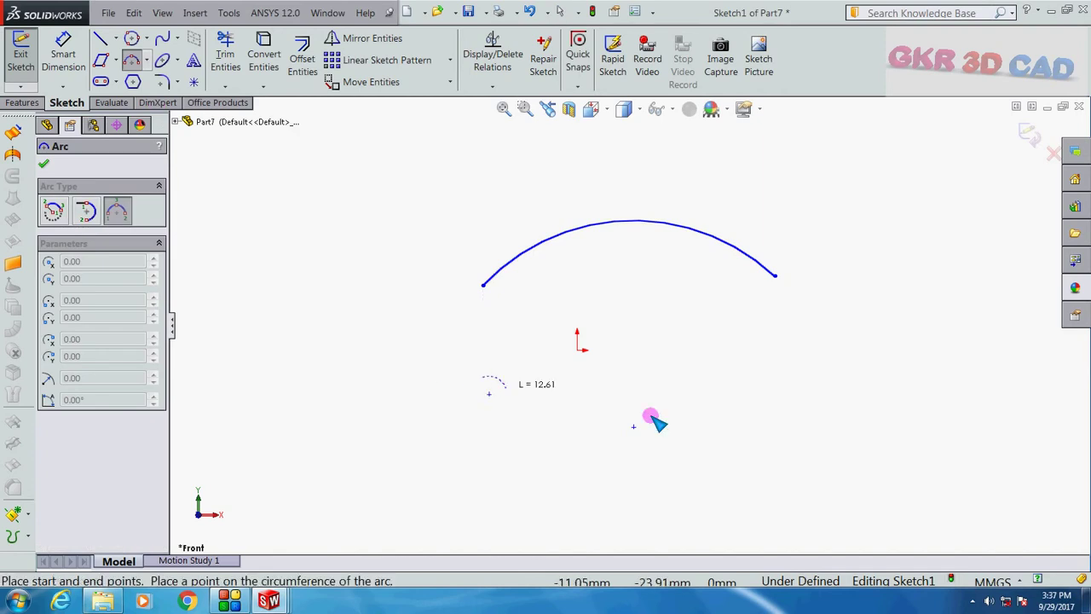
click(773, 375)
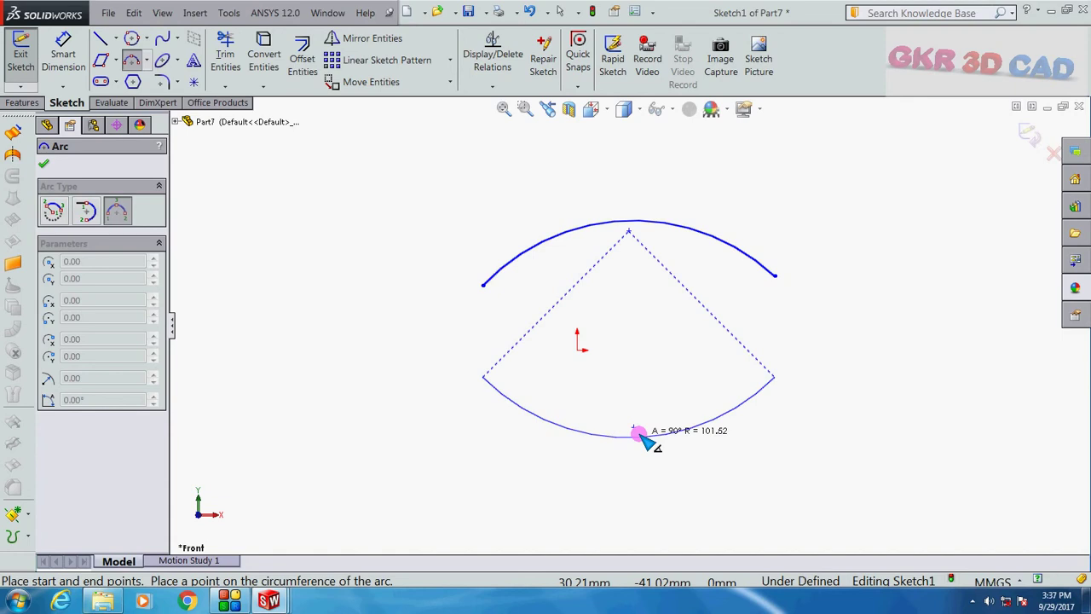
click(637, 434)
key(Escape)
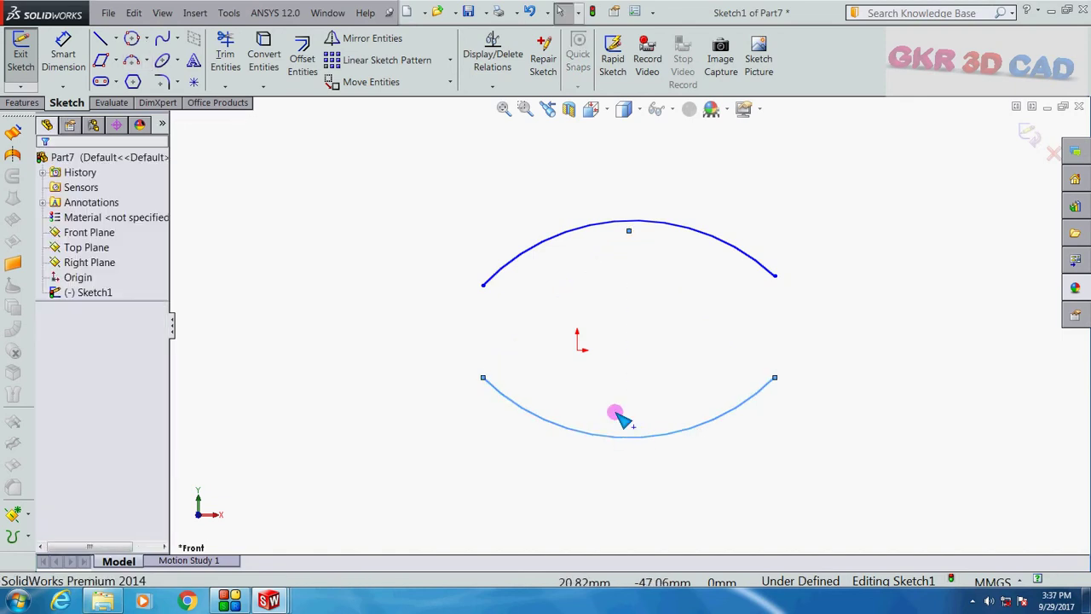
click(521, 204)
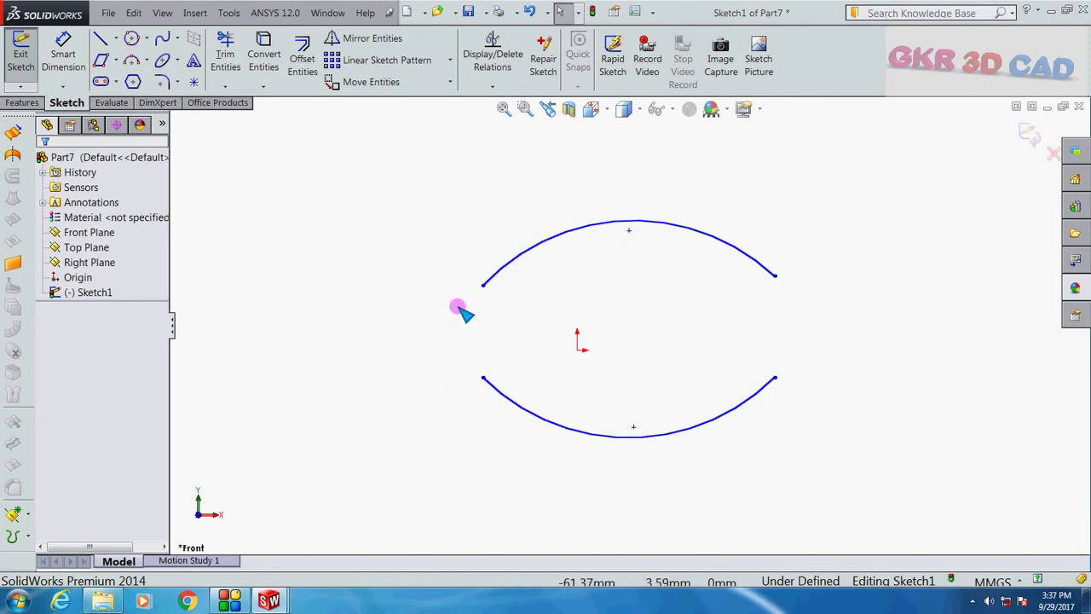
- Join the left ends of the upper and lower arcs with a tangent arc
click(146, 60)
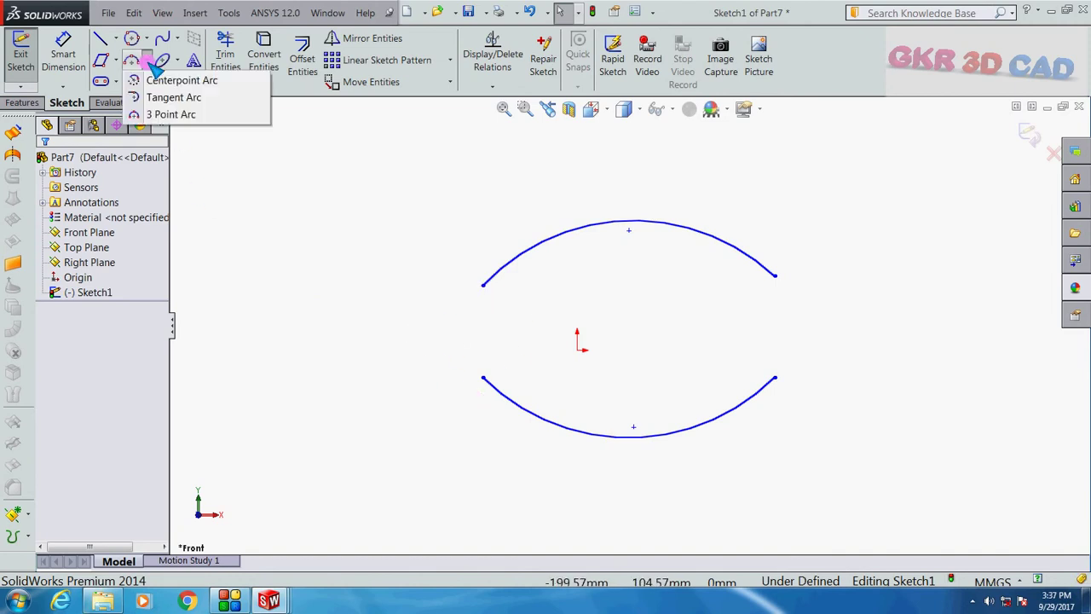
click(173, 99)
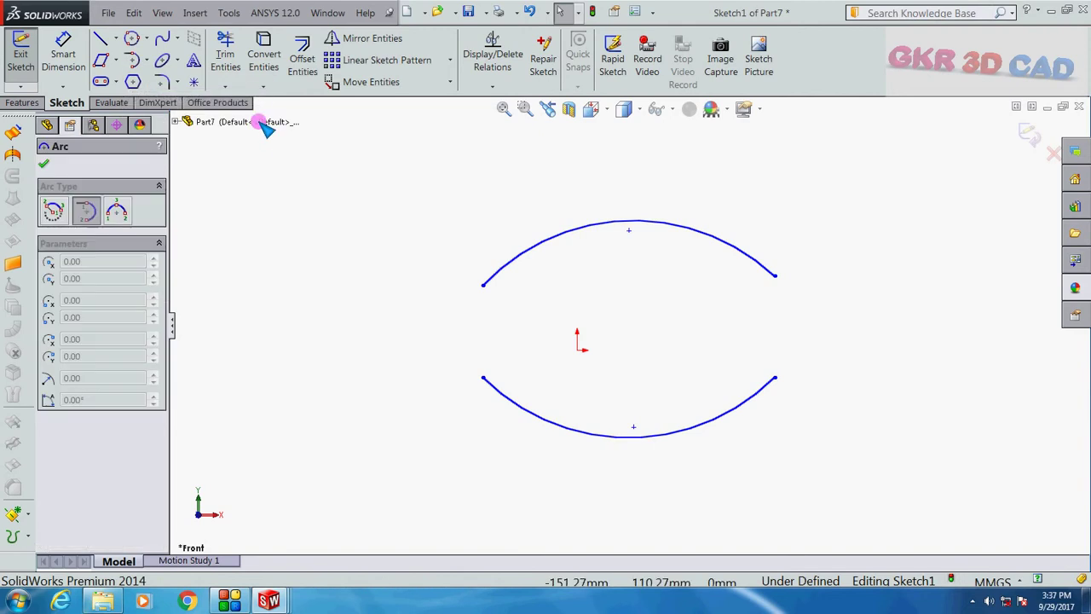
click(482, 284)
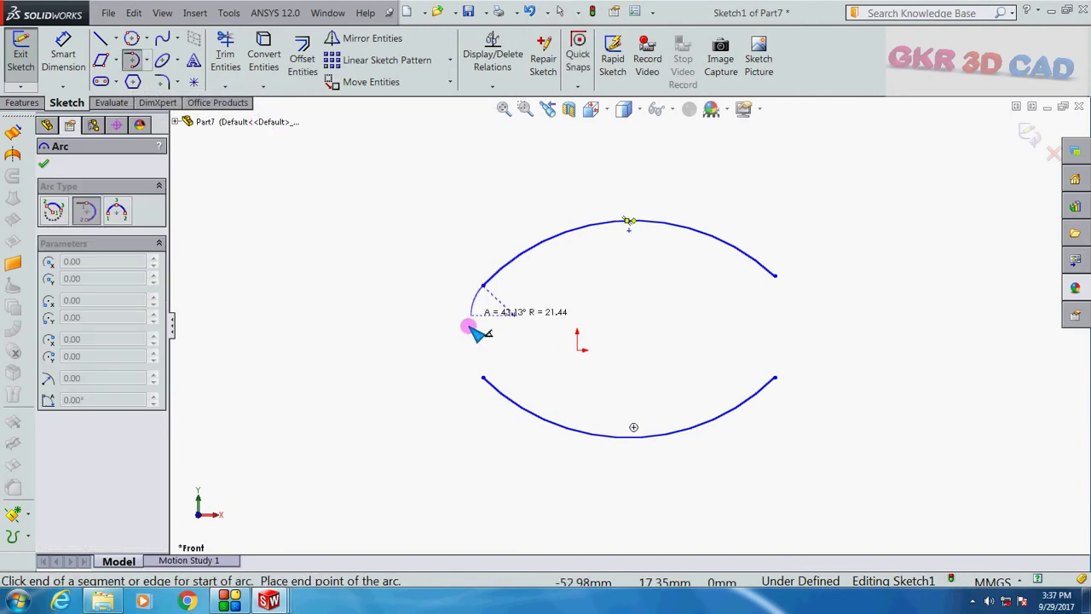
click(483, 376)
key(Escape)
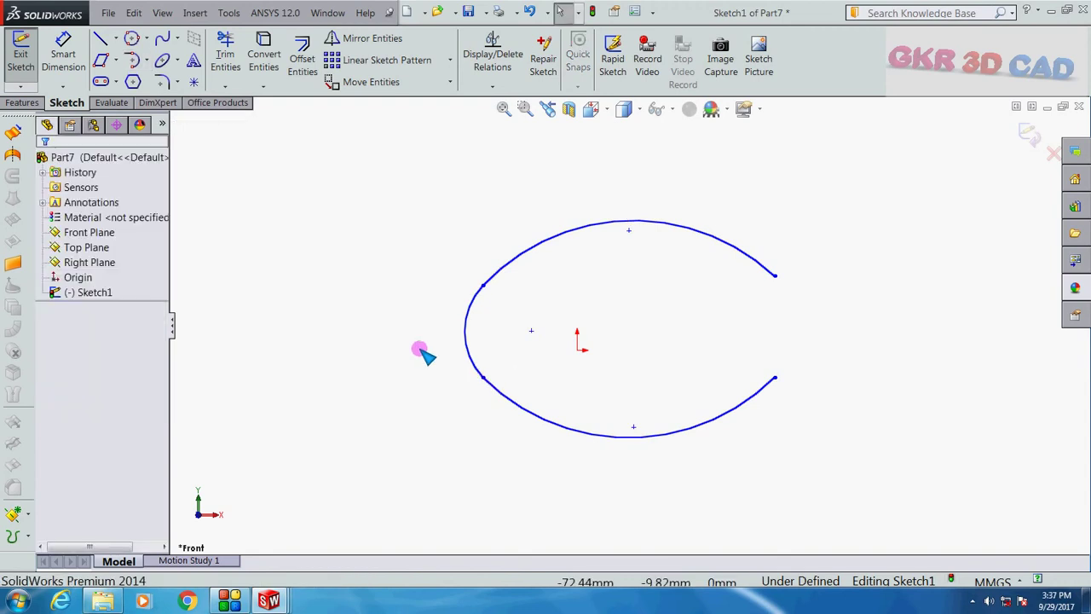
click(473, 311)
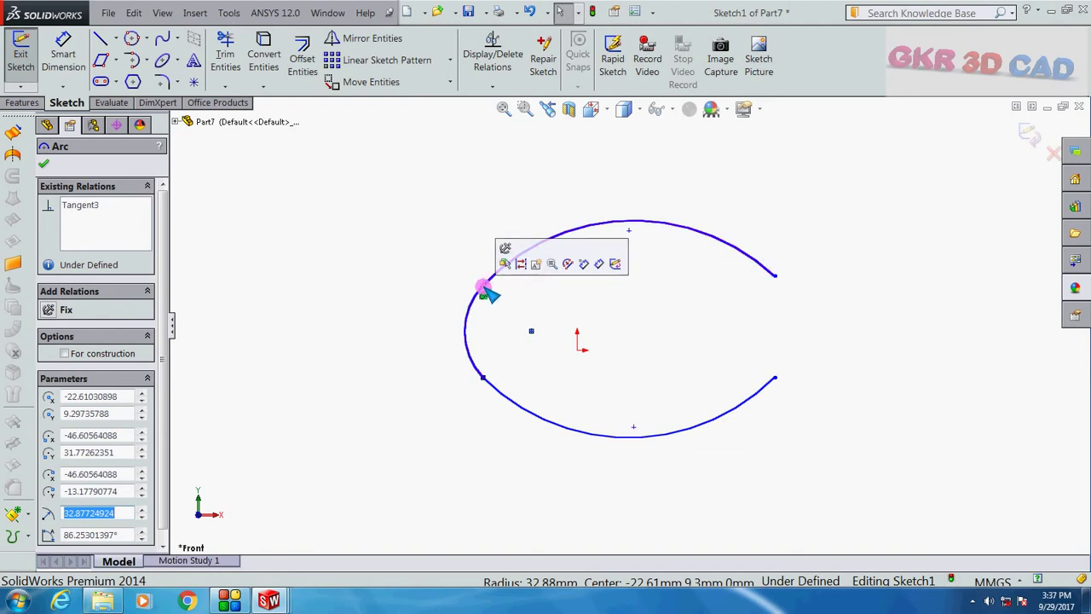
scroll(494, 316, down, 2)
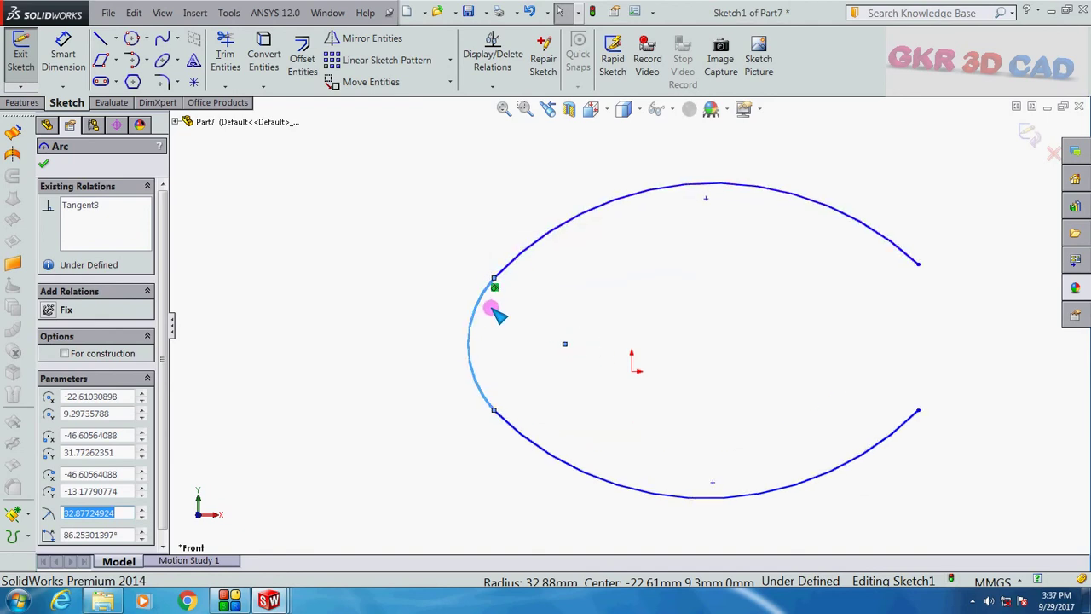
scroll(497, 313, down, 2)
scroll(524, 287, down, 1)
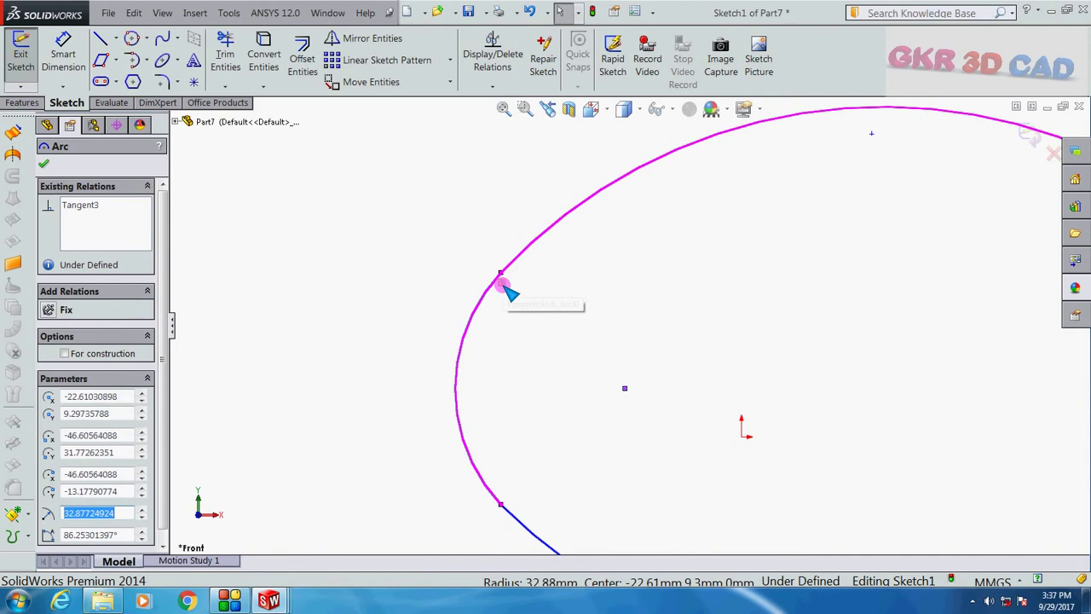
scroll(419, 238, up, 3)
scroll(657, 373, up, 1)
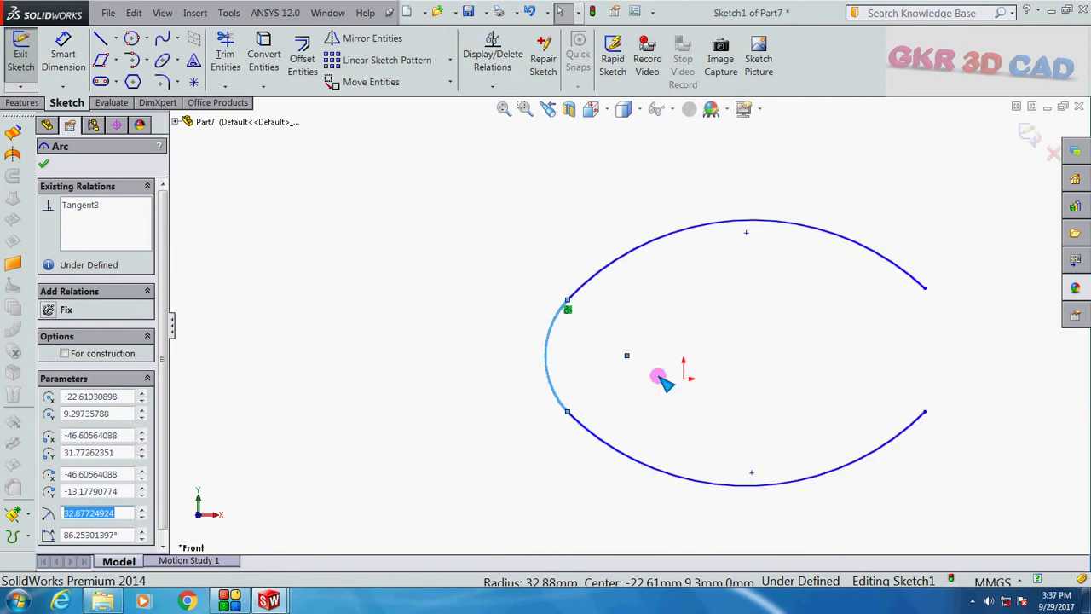
scroll(711, 383, down, 1)
click(482, 300)
scroll(631, 331, up, 2)
scroll(918, 361, down, 1)
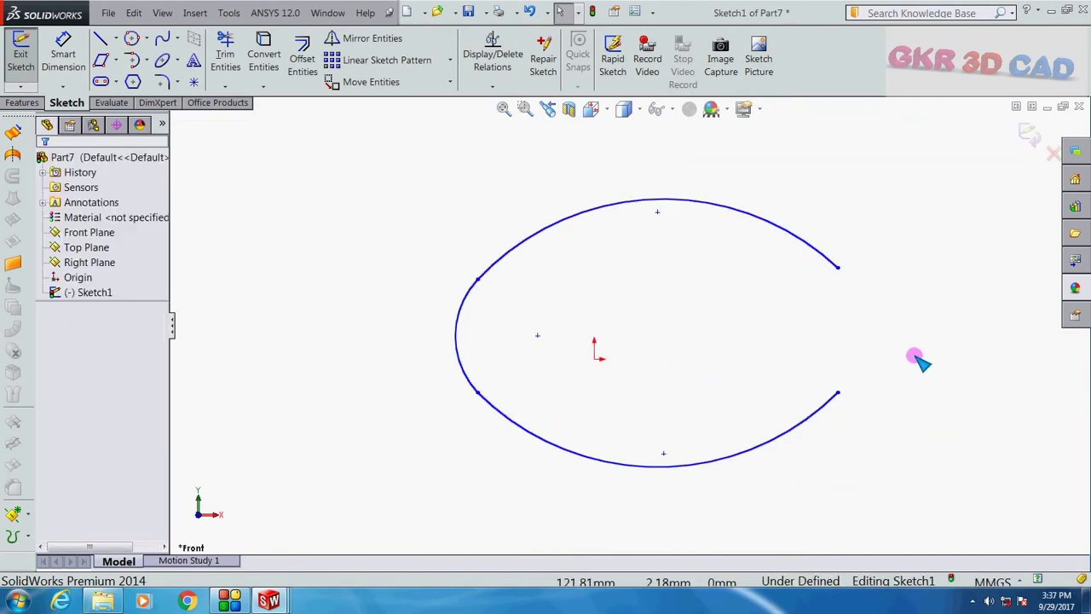
scroll(918, 361, down, 1)
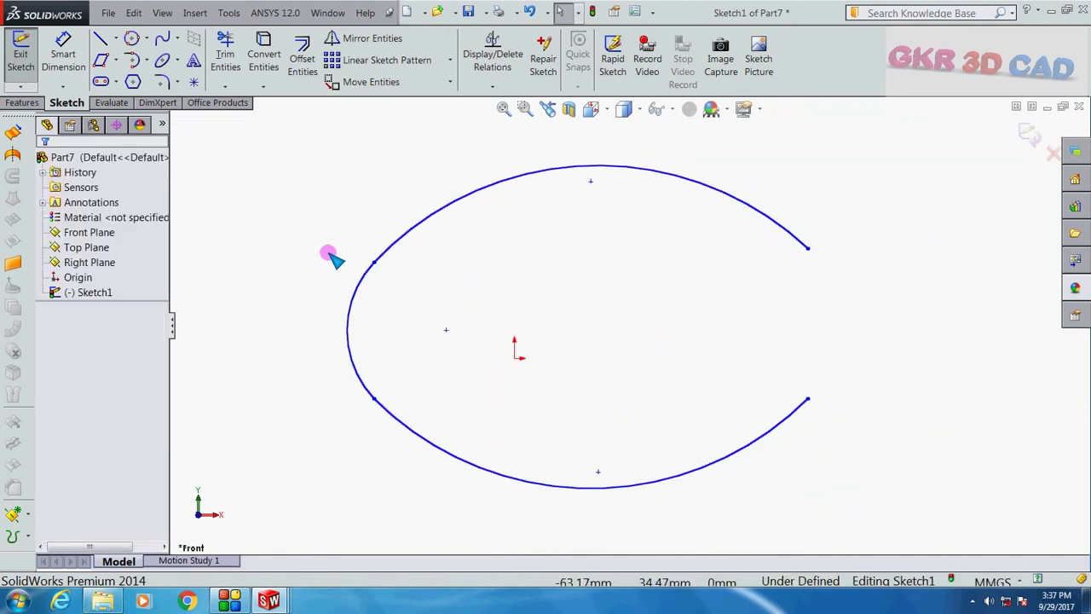
- Join the right ends with a tangent arc, closing the oval
click(133, 59)
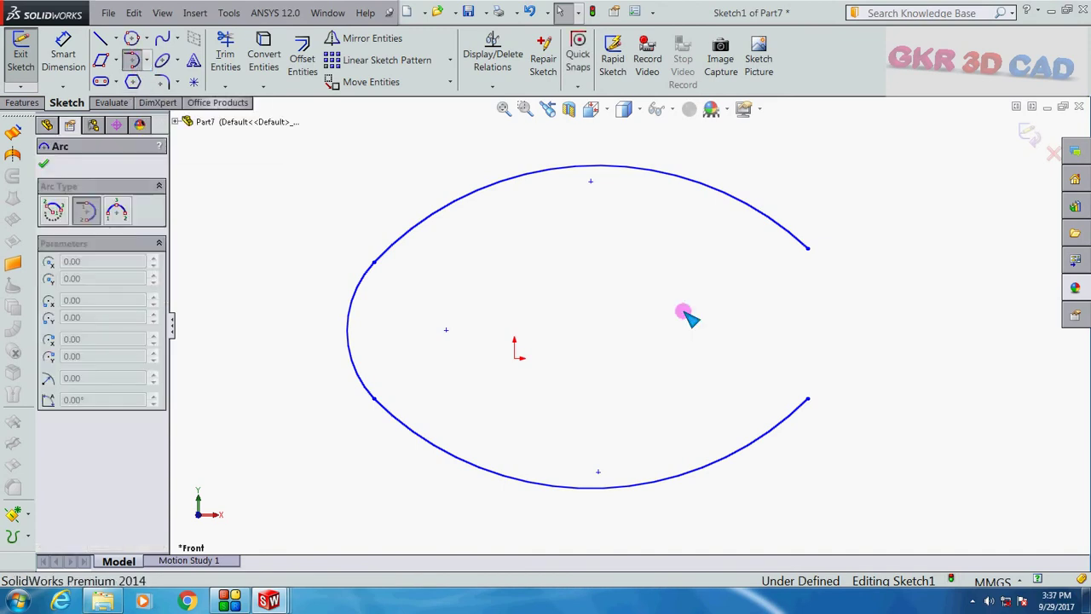
click(809, 250)
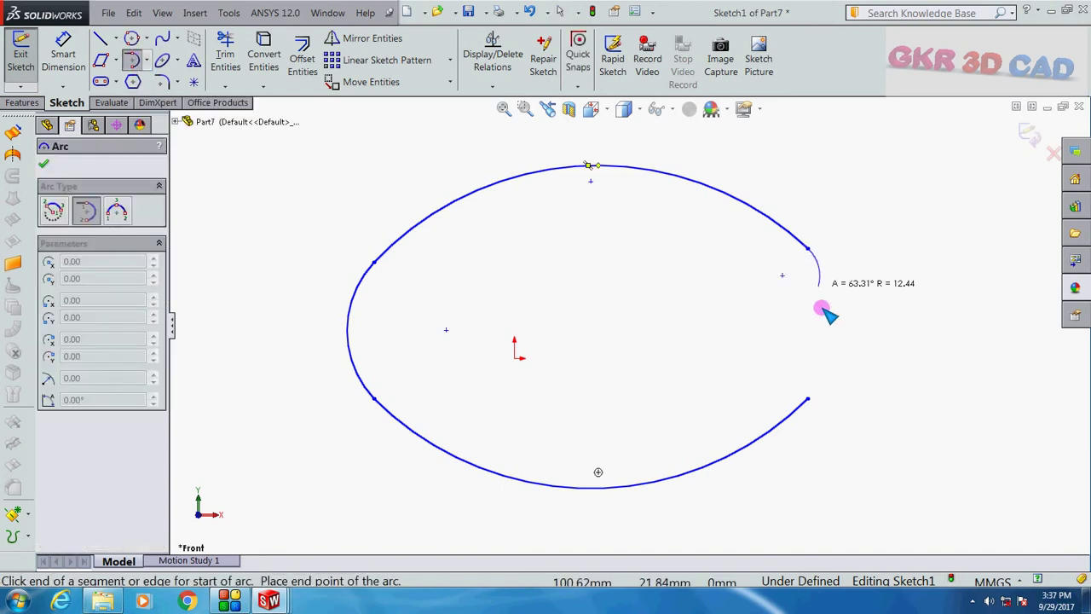
click(809, 398)
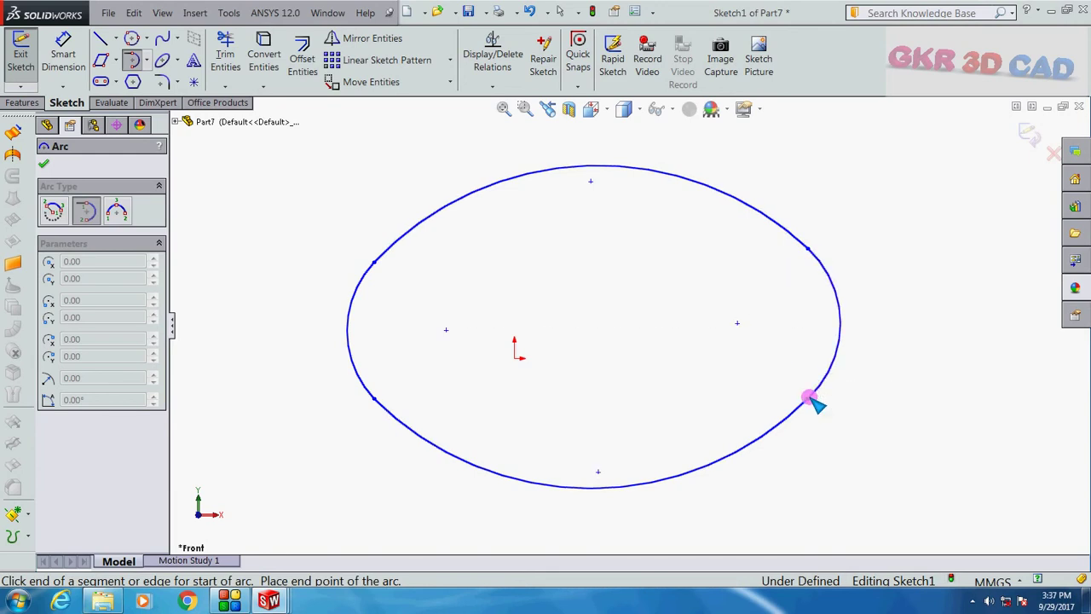
key(Escape)
click(835, 284)
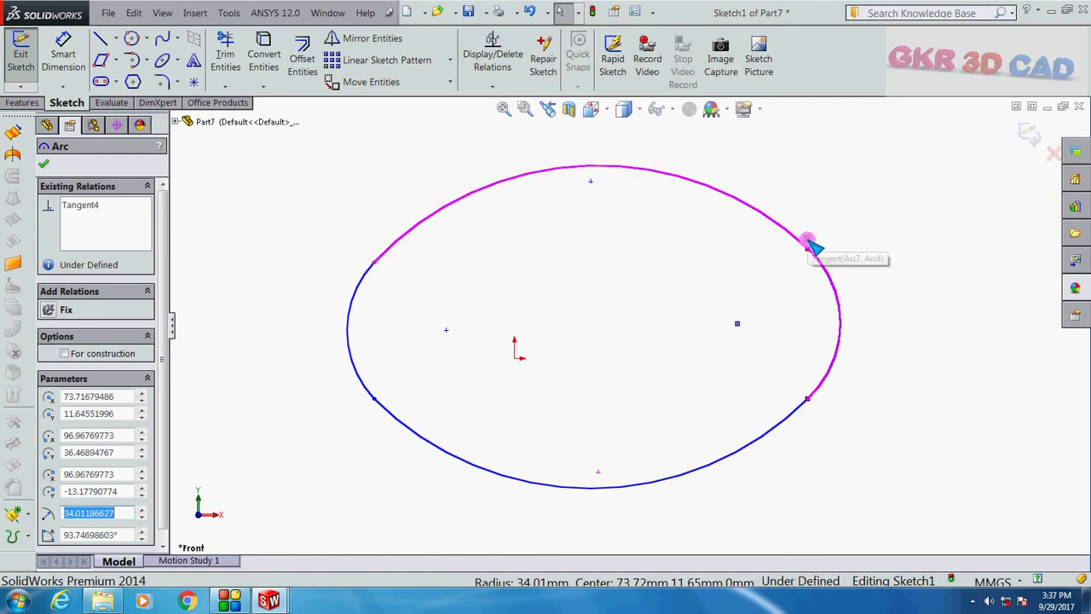
click(866, 286)
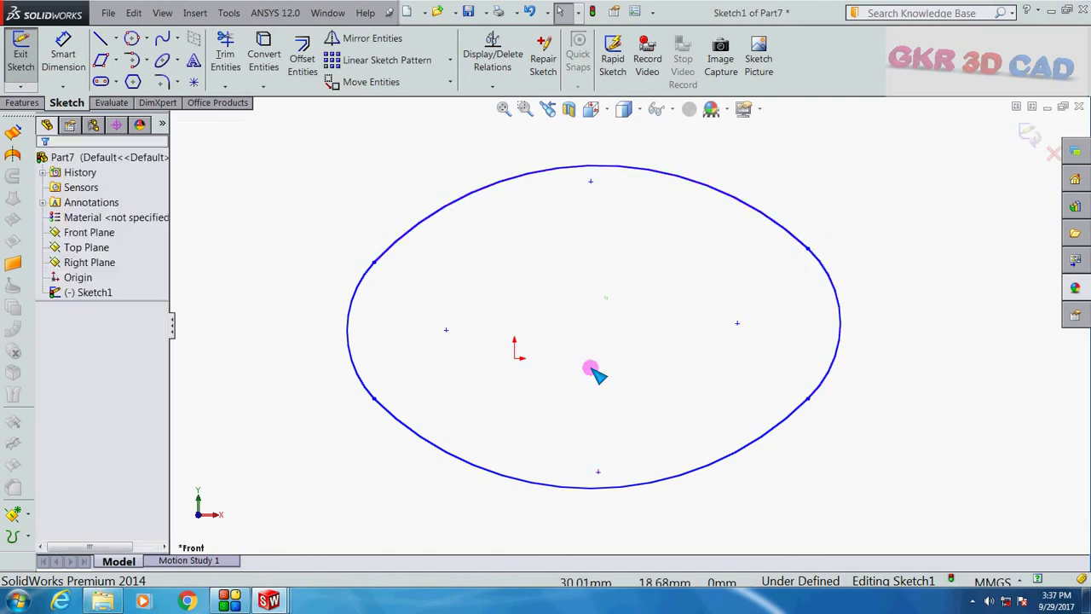
scroll(627, 324, up, 2)
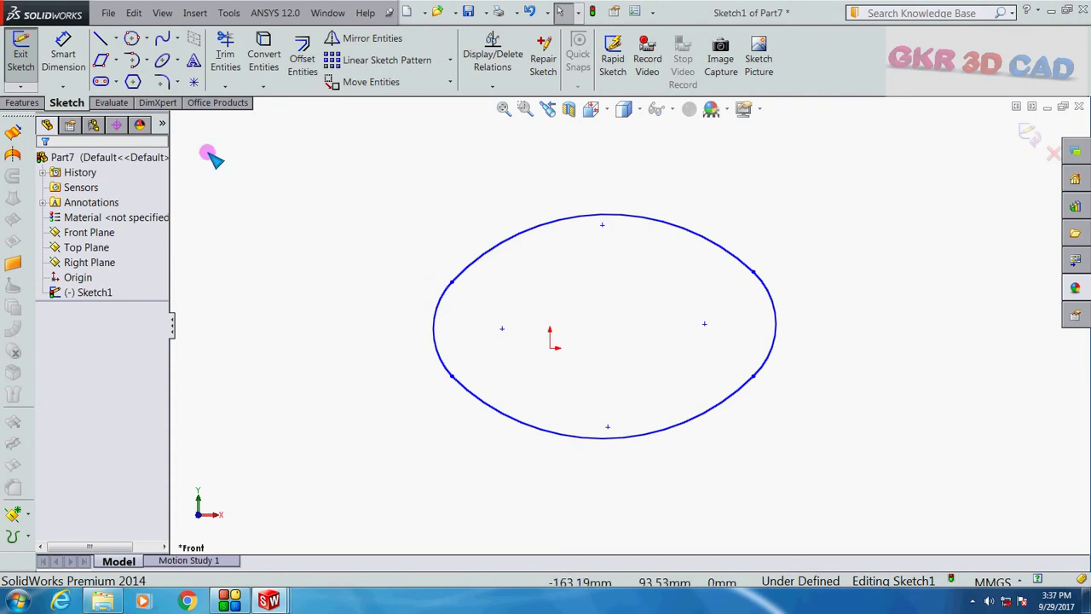
- Switch to the GKR 3D CADD document via the Window menu, then bring the screen recorder forward
click(328, 13)
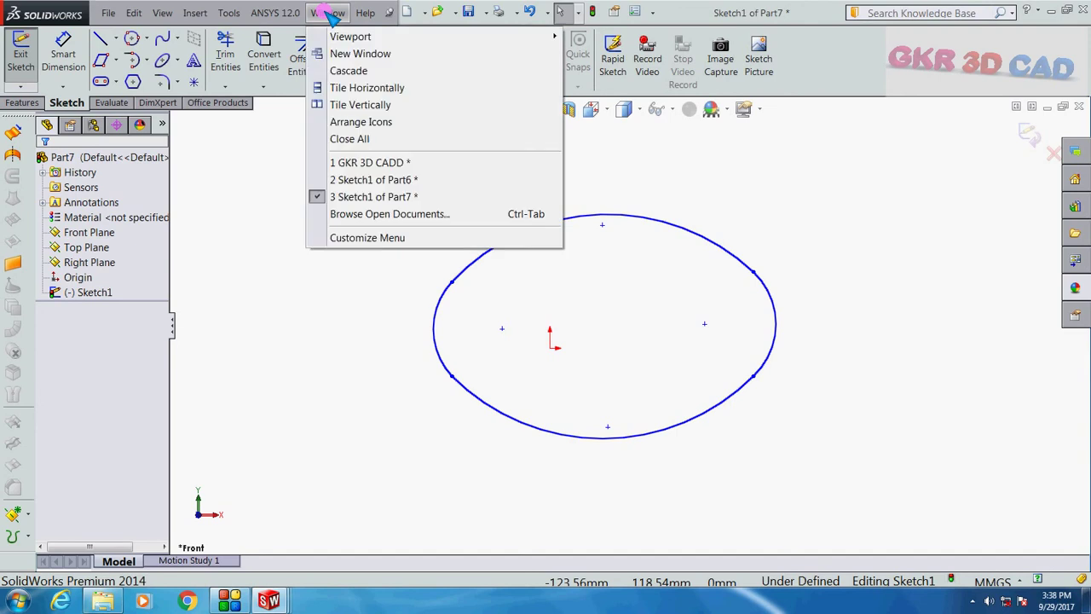
click(397, 162)
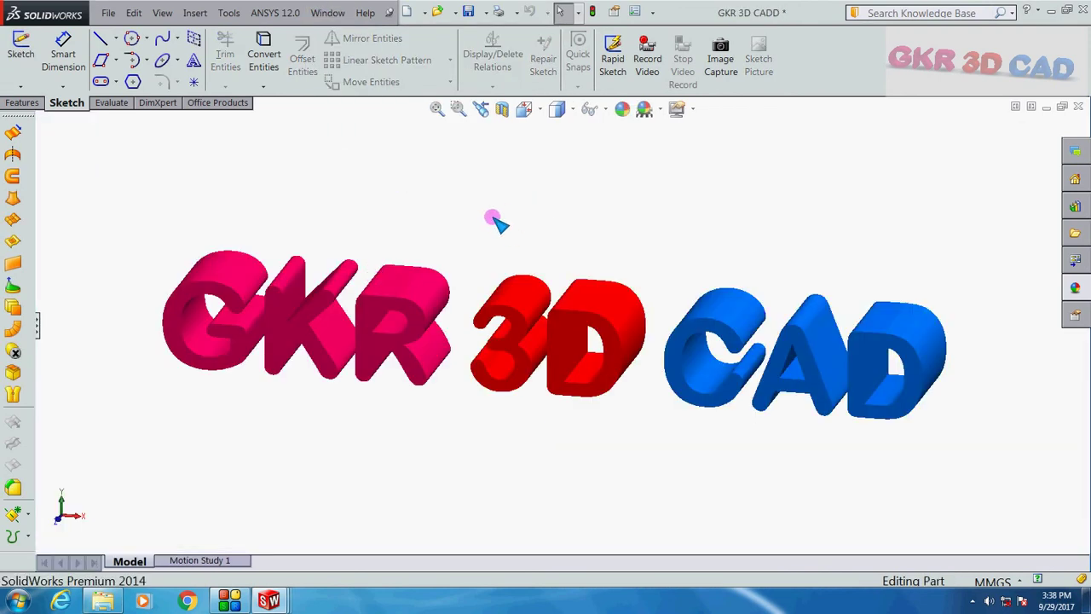
click(271, 602)
click(241, 602)
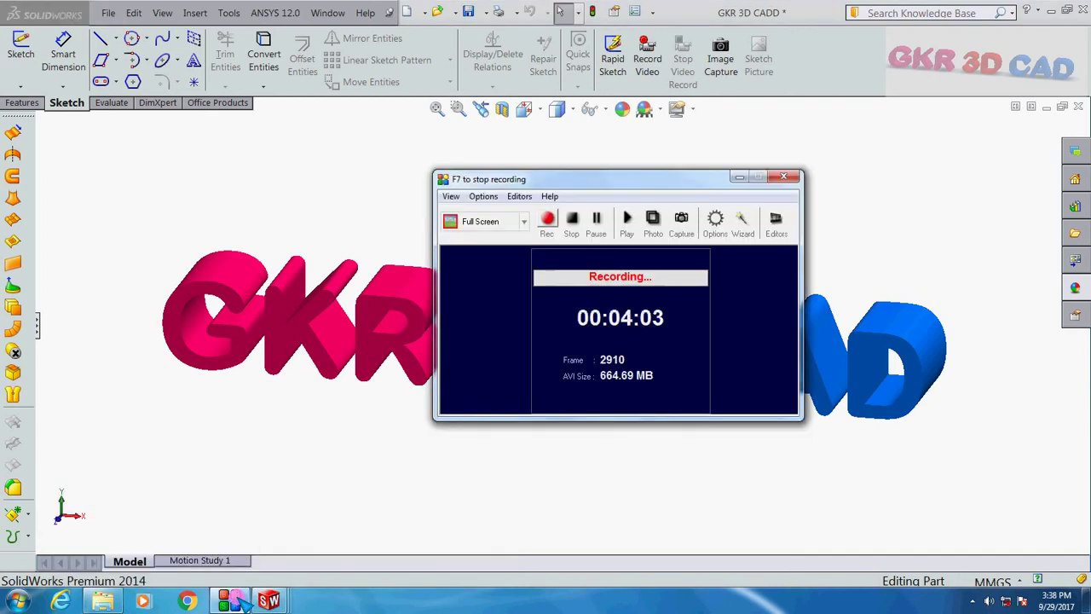